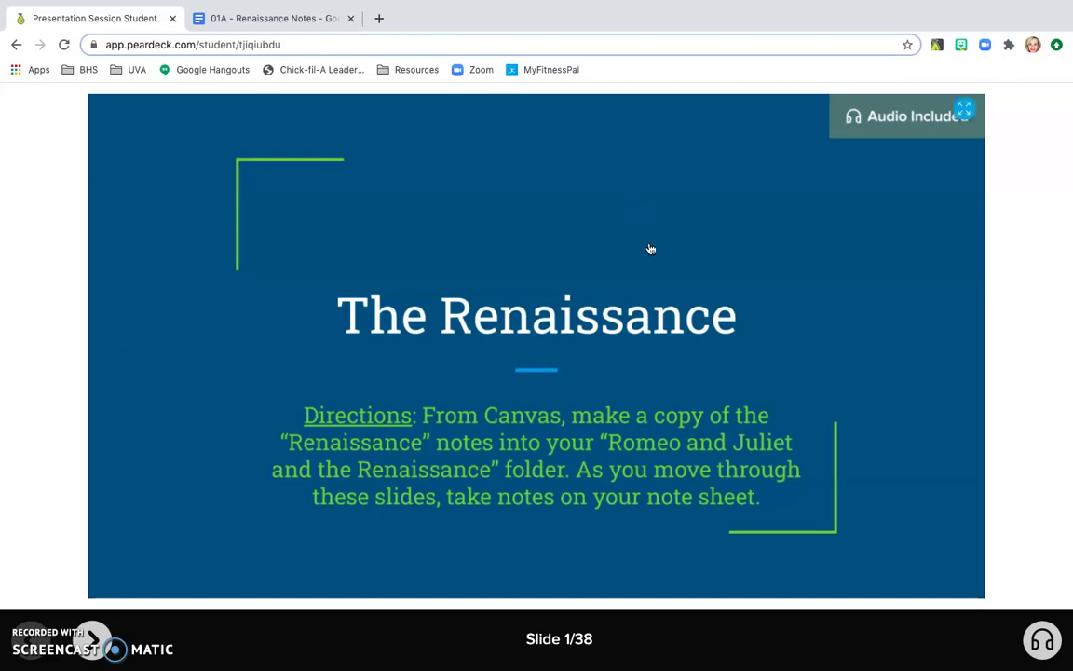
# Append ' - ' and the owner's name to the end of the Renaissance Notes document title.
pyautogui.click(272, 30)
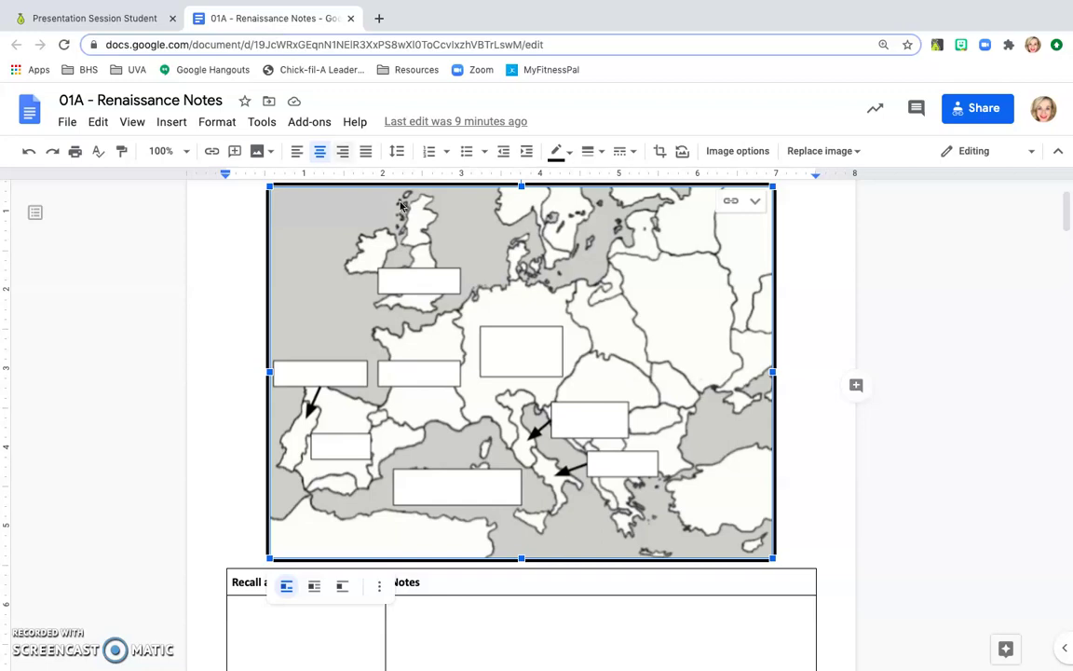
pyautogui.scroll(2, 486, 249)
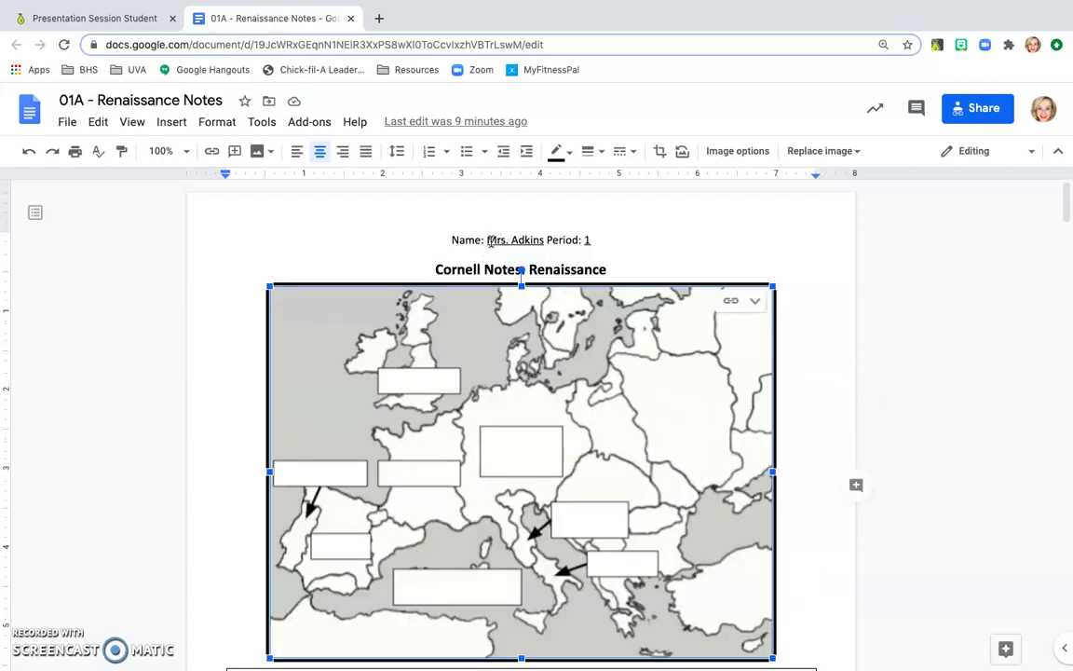
pyautogui.click(591, 239)
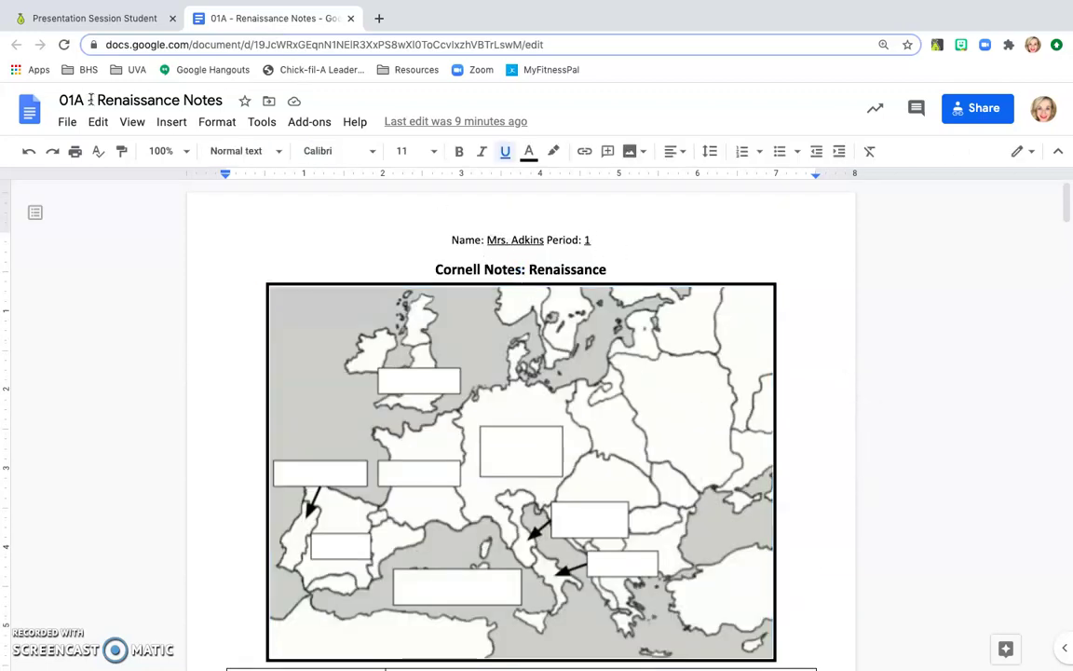
pyautogui.moveTo(95, 98); pyautogui.dragTo(56, 97)
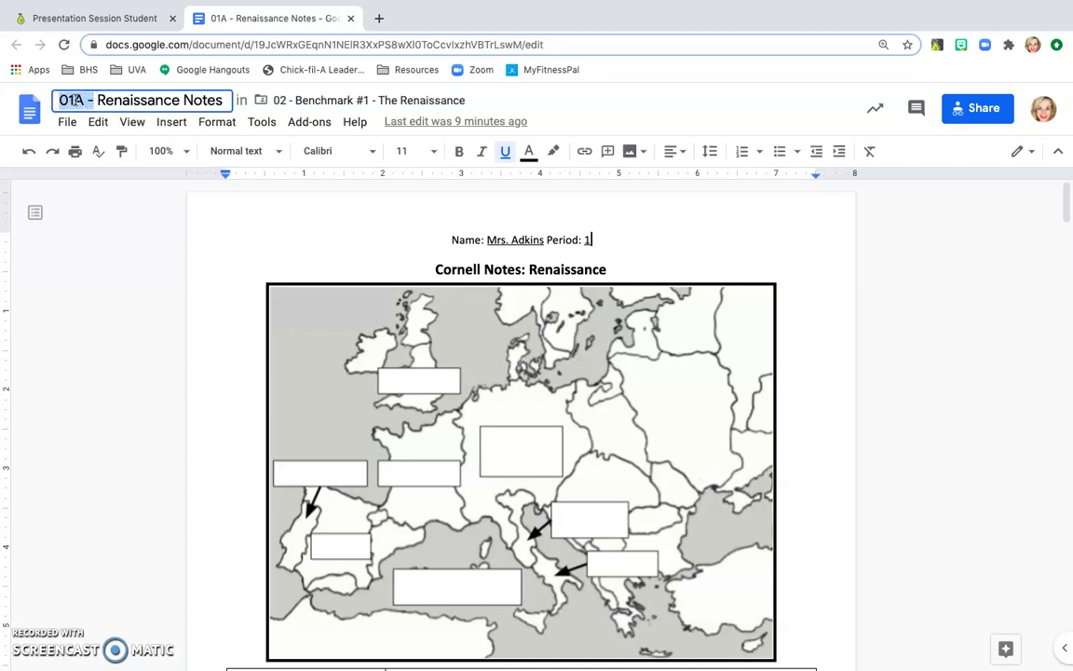
pyautogui.click(95, 100)
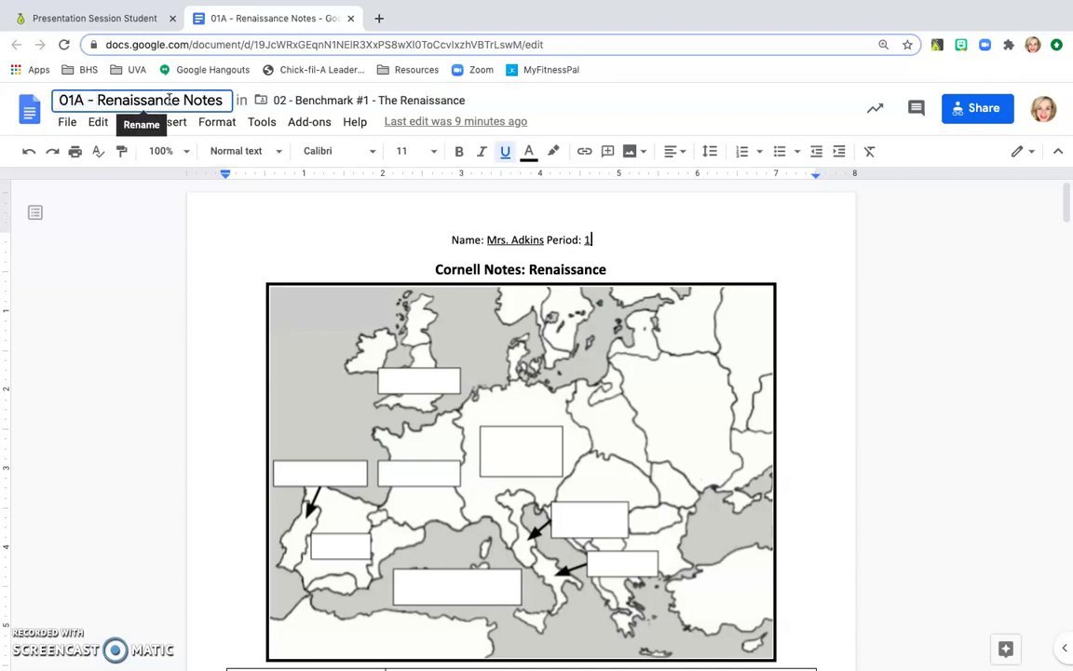
pyautogui.click(223, 100)
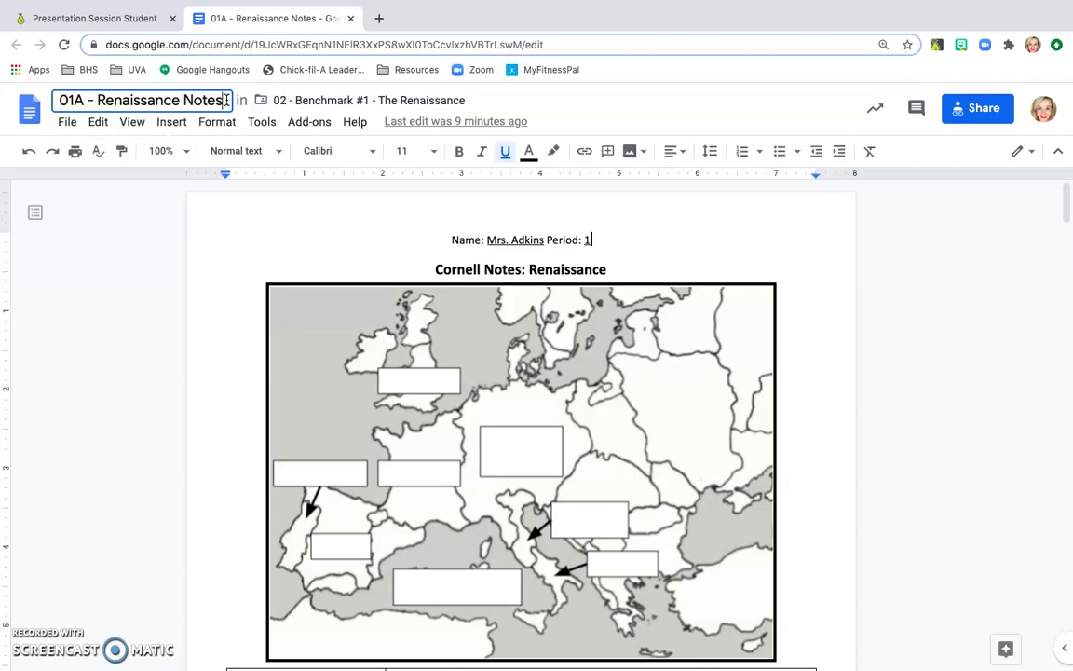
pyautogui.write('- Mrs. Adkins')
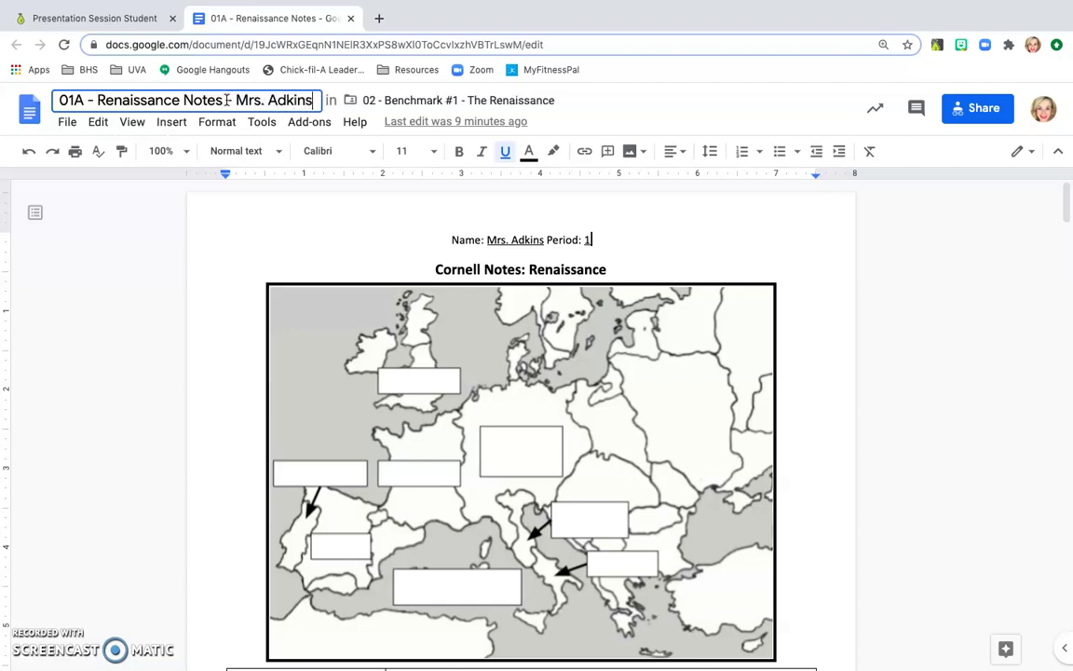
pyautogui.click(770, 261)
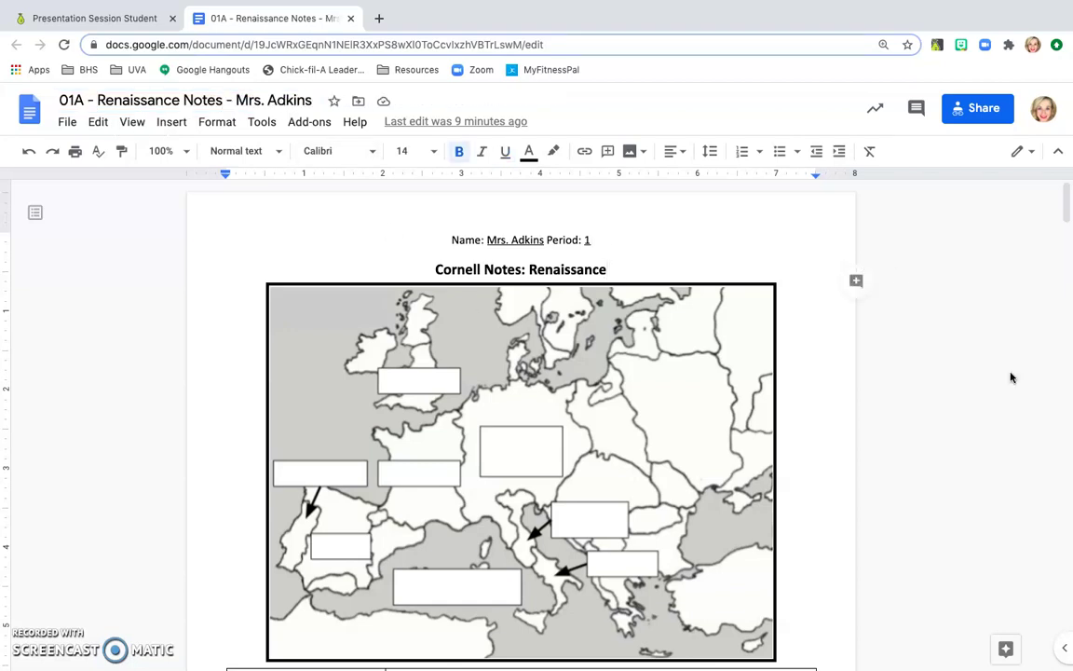
pyautogui.scroll(-2, 462, 273)
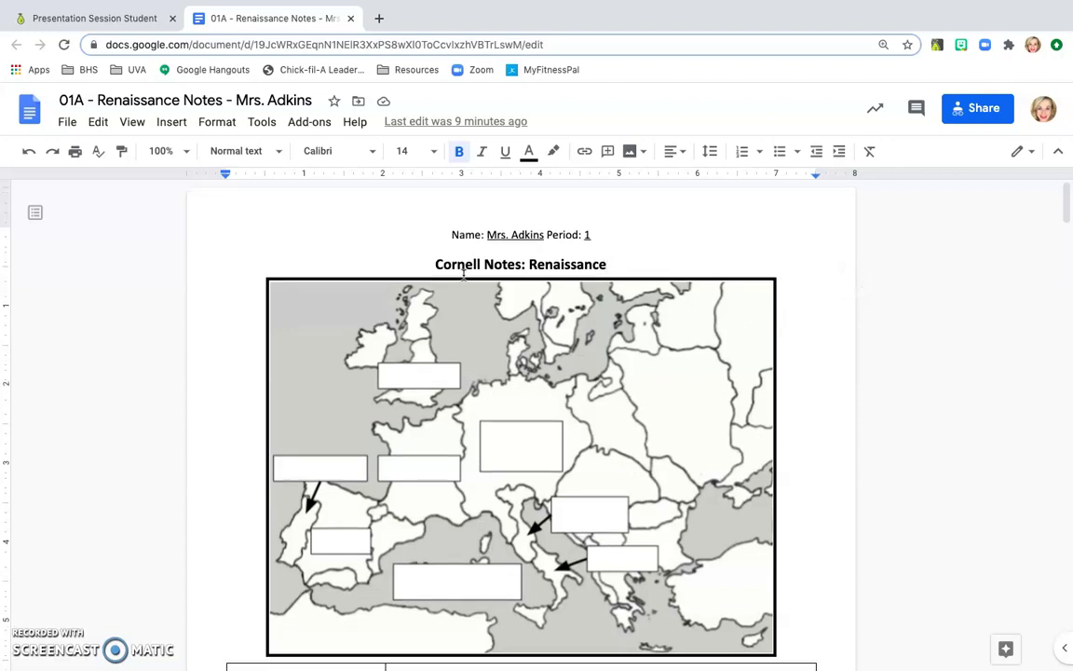
# Play the Renaissance title slide's 9-second audio narration with the volume raised.
pyautogui.click(106, 20)
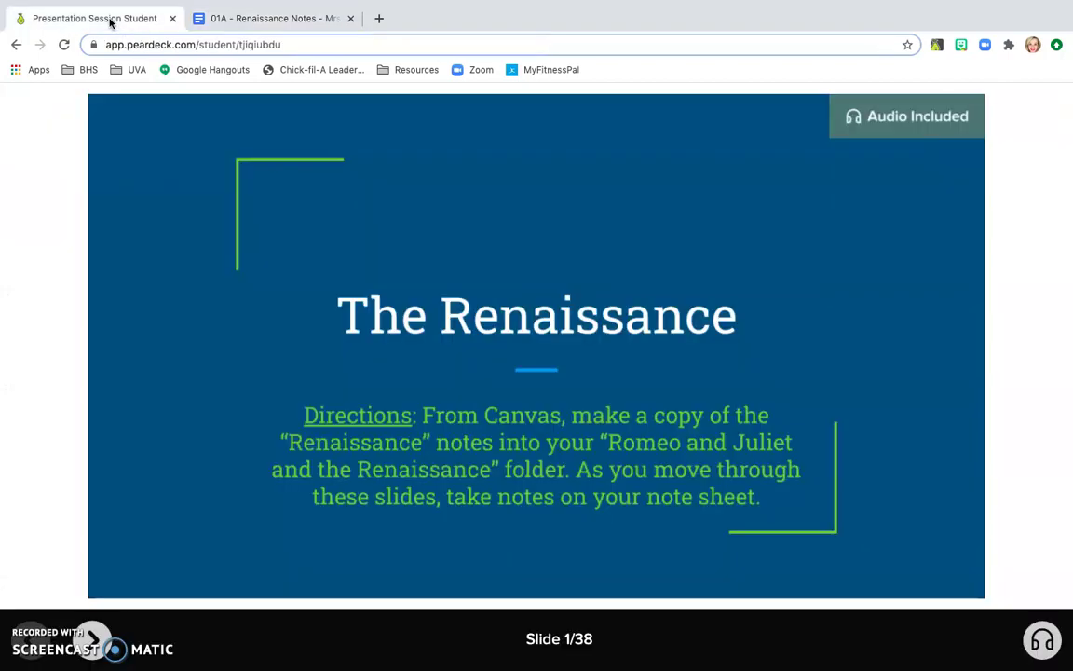
pyautogui.click(1045, 645)
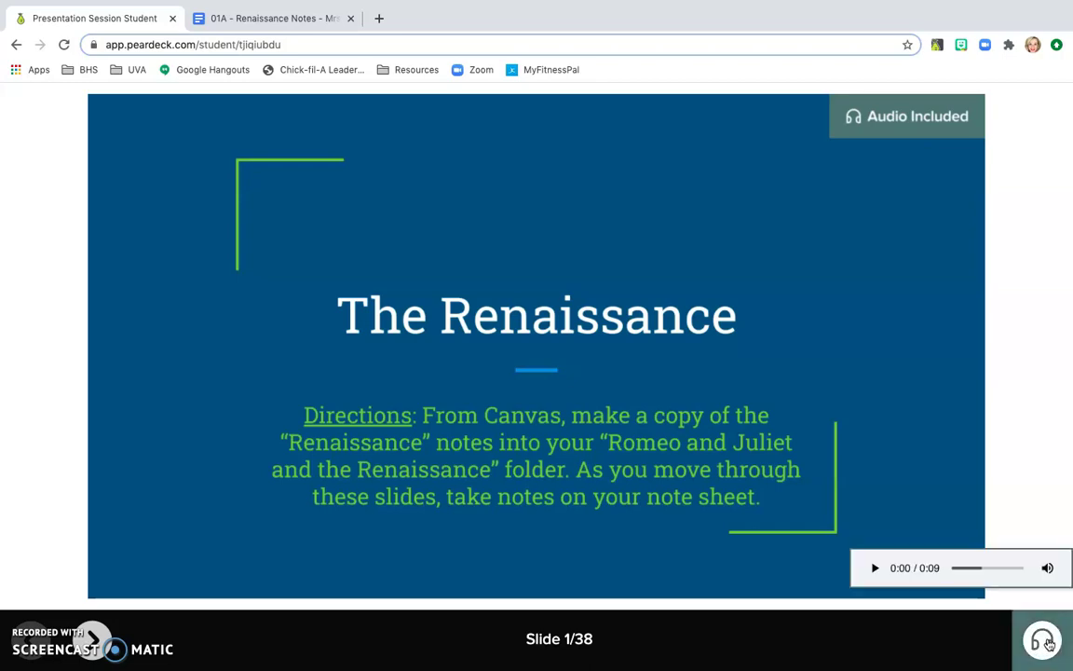
pyautogui.press('XF86AudioRaiseVolume')
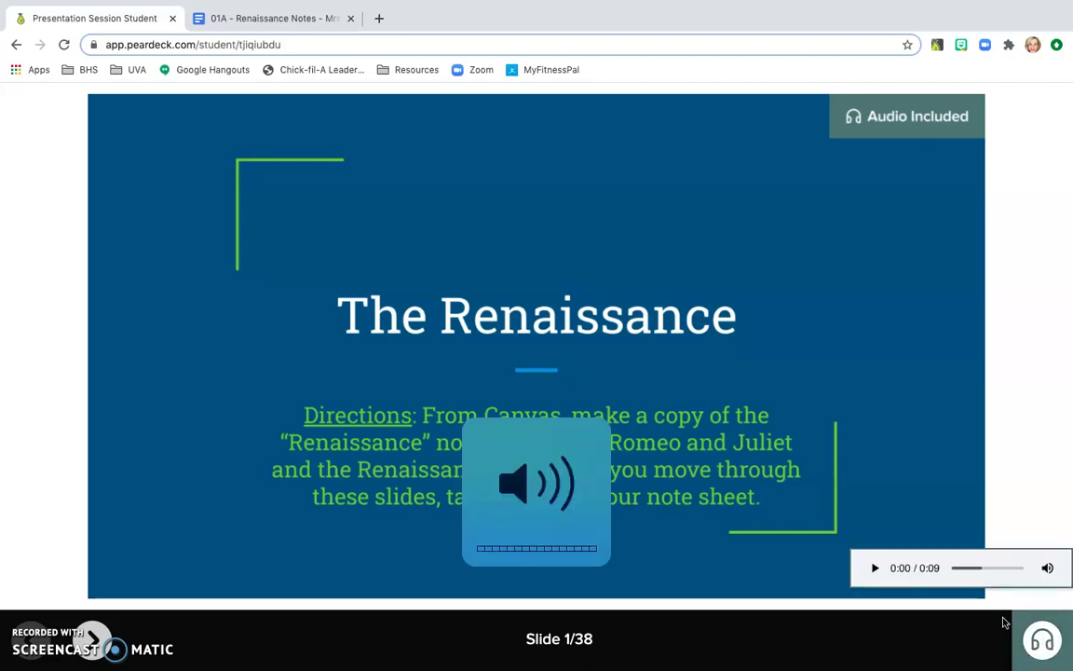
pyautogui.click(875, 568)
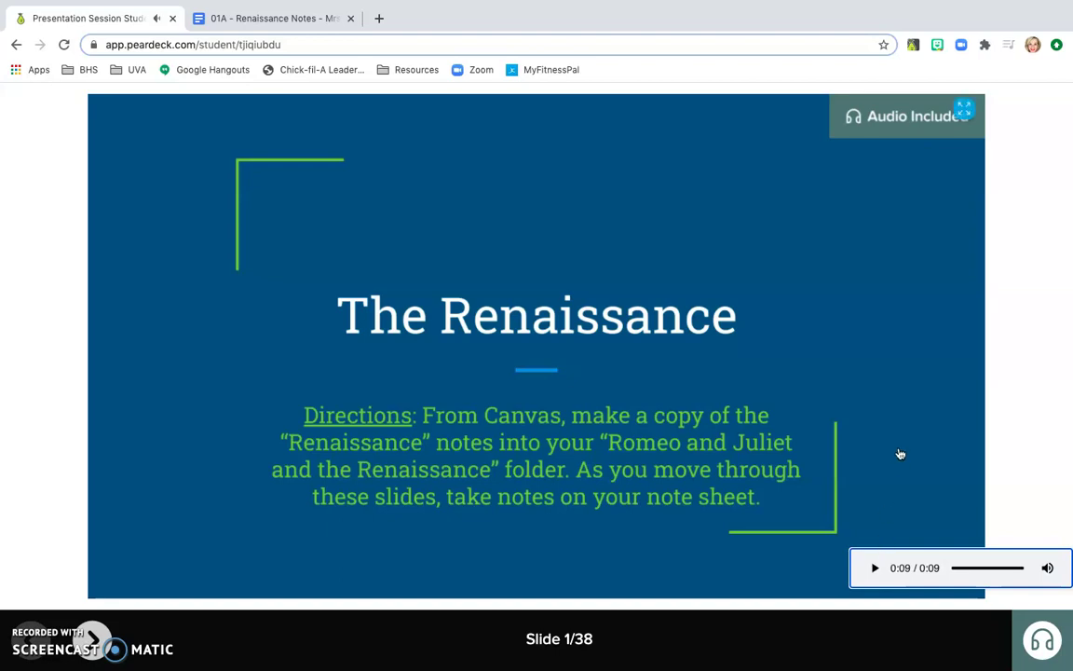
# View the notes document's parent folder in the Move panel, then close it without moving anything.
pyautogui.click(299, 23)
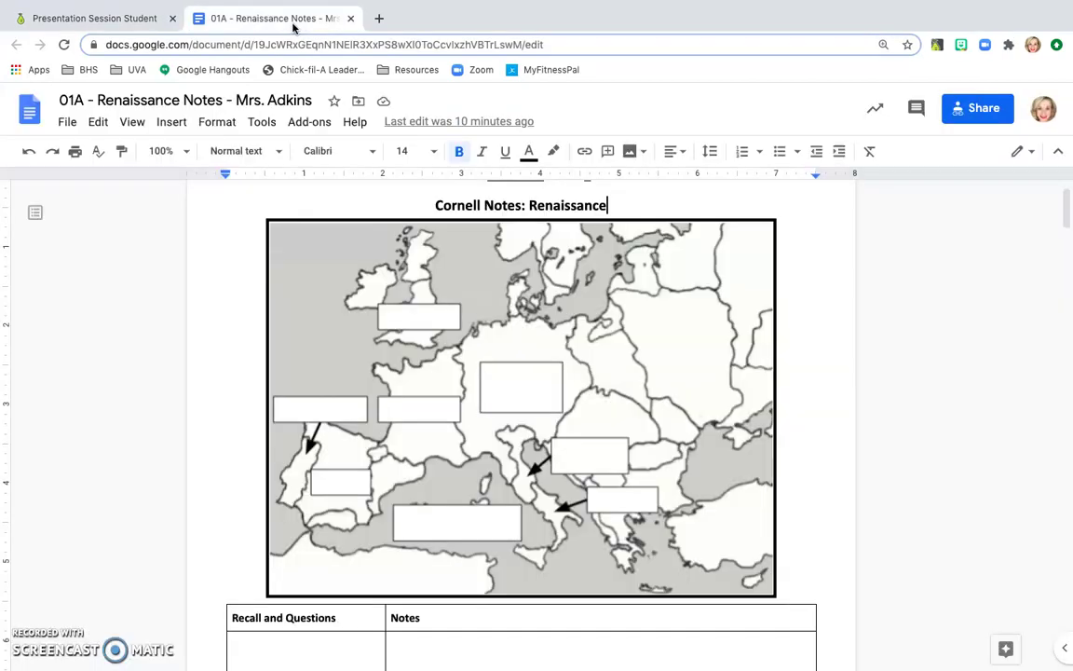
pyautogui.click(360, 102)
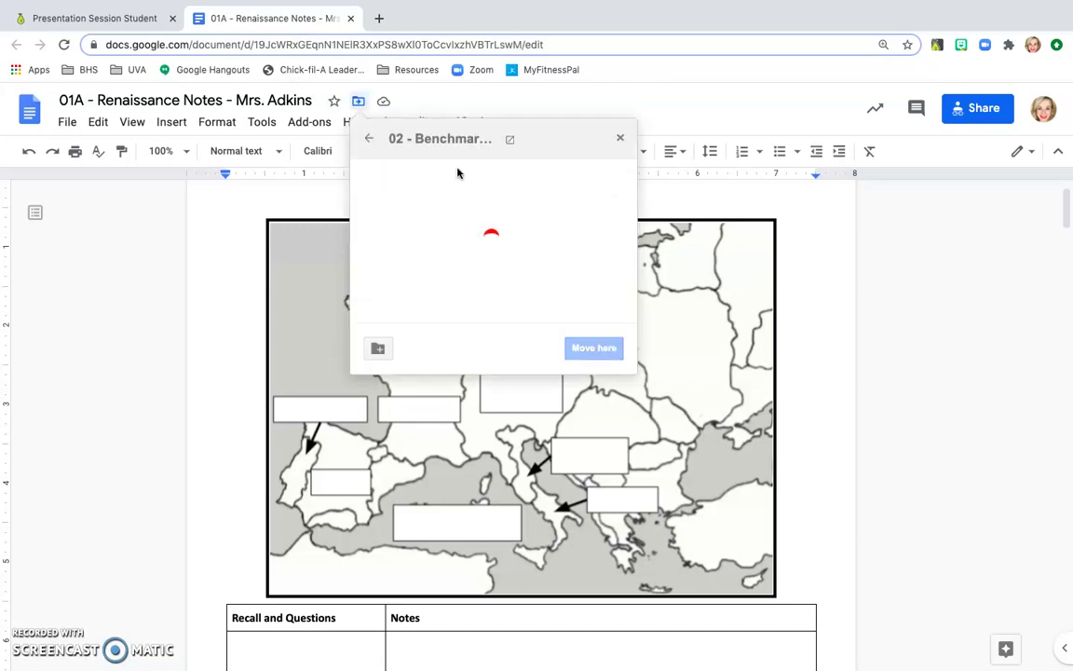
pyautogui.click(370, 141)
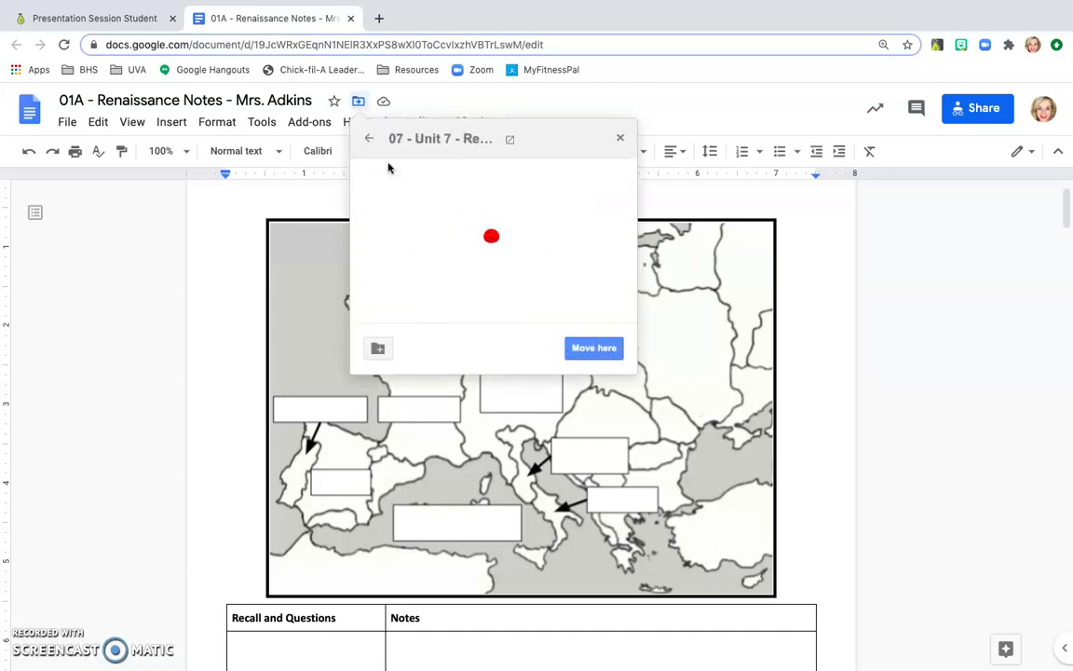
pyautogui.click(209, 215)
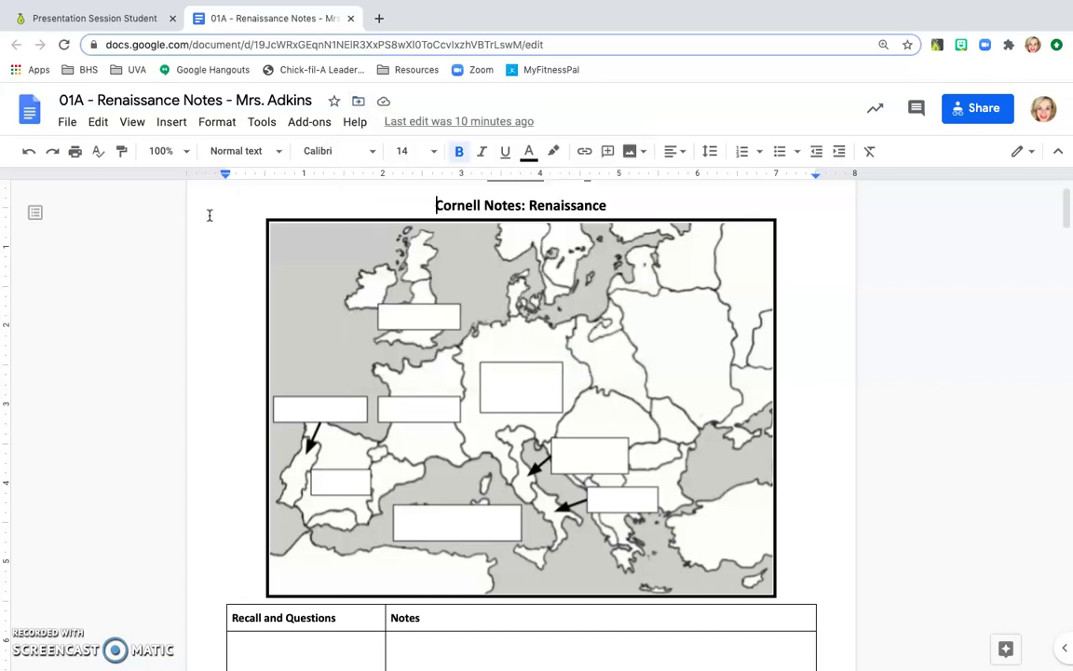
# Go to slide 2's Renaissance Europe map and play its narration, pausing at 0:07.
pyautogui.click(124, 26)
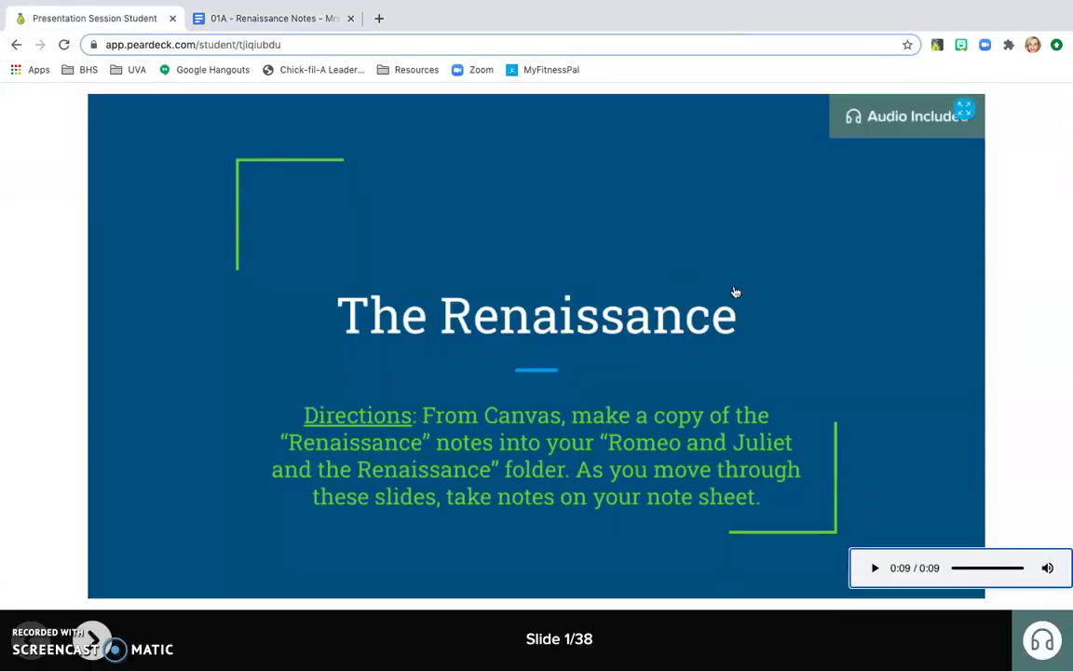
pyautogui.click(93, 641)
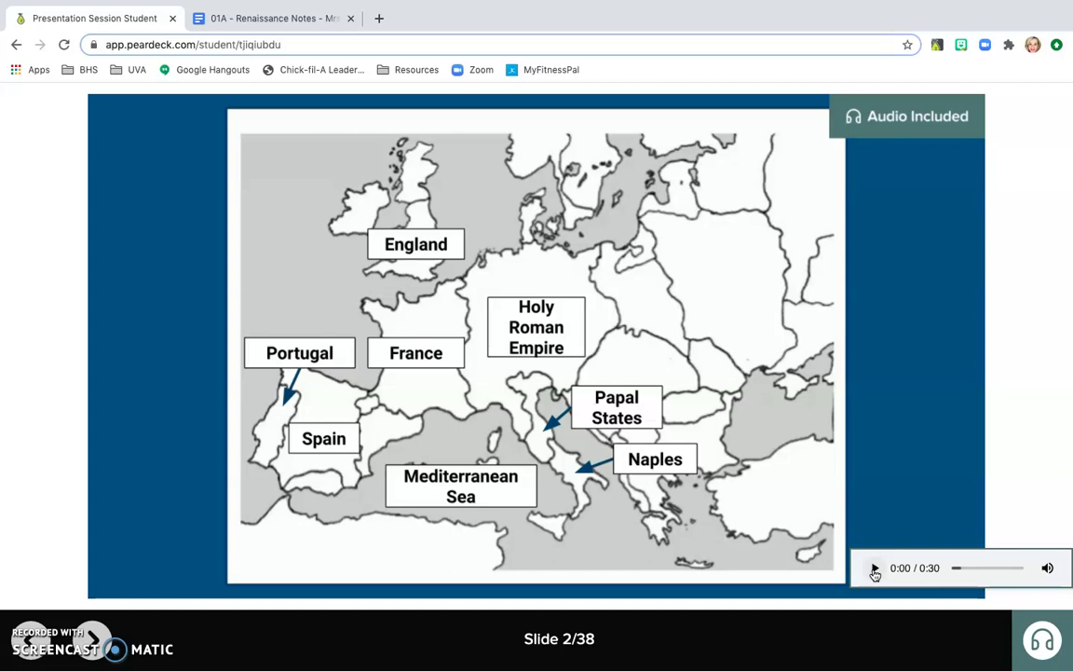
pyautogui.click(875, 570)
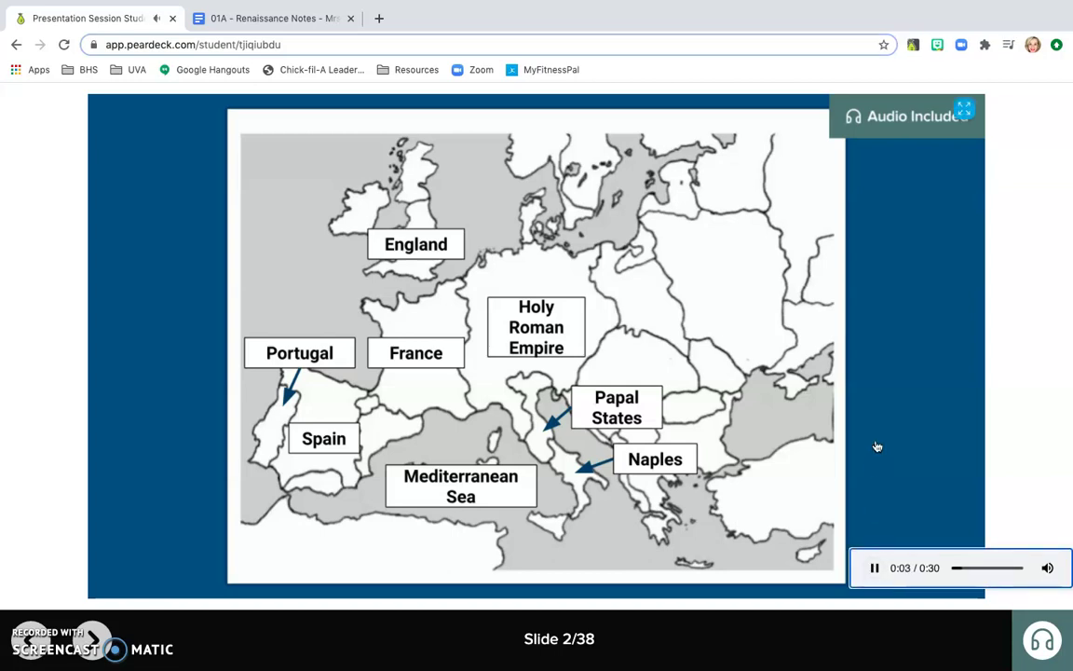
pyautogui.click(875, 570)
# Open the source drawing 01 - Renaissance Map from the linked map in the notes.
pyautogui.click(292, 26)
pyautogui.click(606, 251)
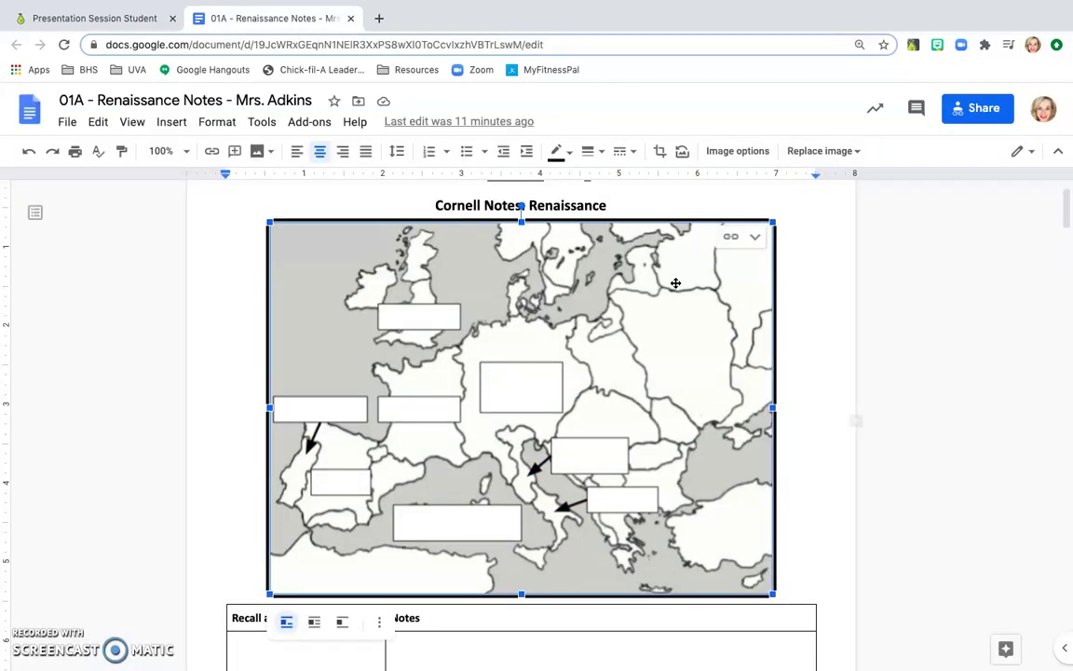
pyautogui.click(755, 238)
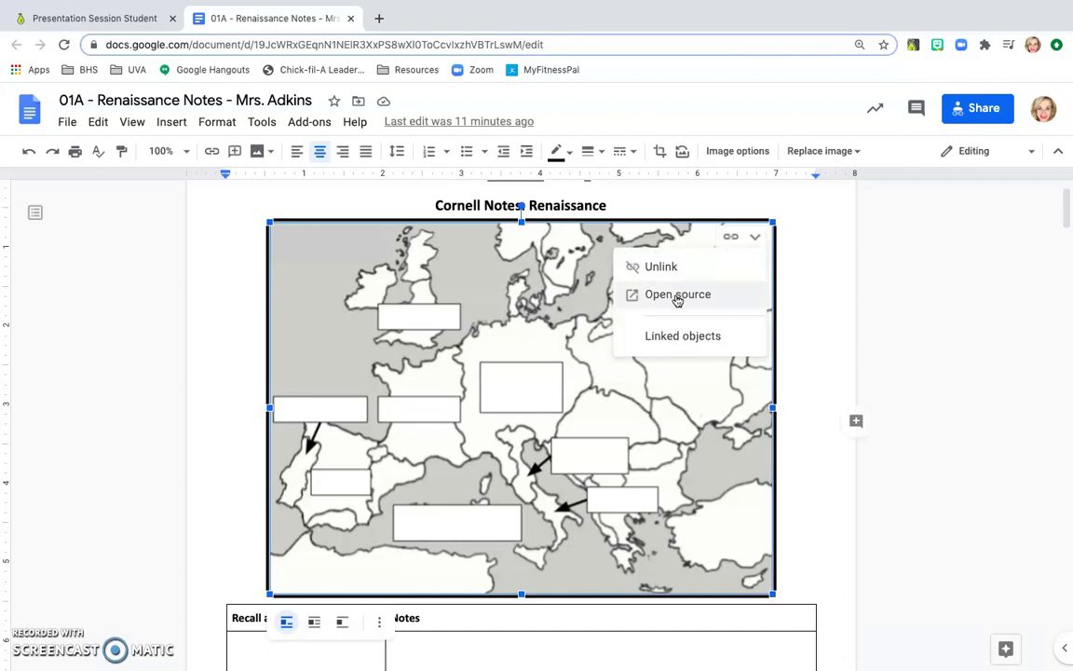
pyautogui.click(756, 238)
pyautogui.click(757, 241)
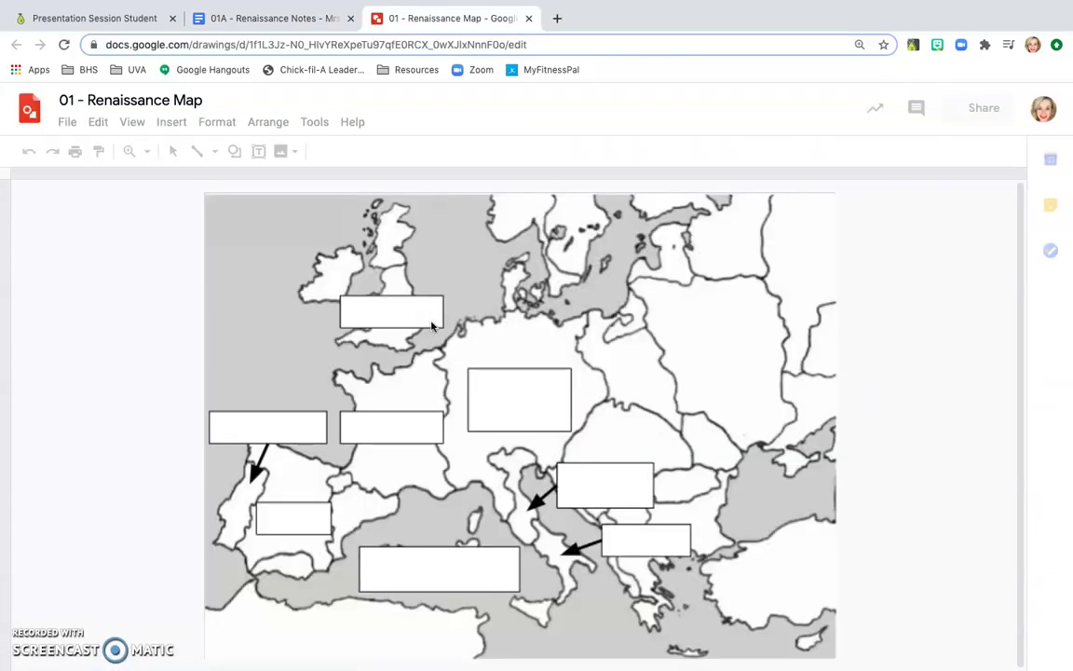
# Type England, Portugal and Spain into the empty label boxes over Britain, Portugal and Spain.
pyautogui.click(372, 313)
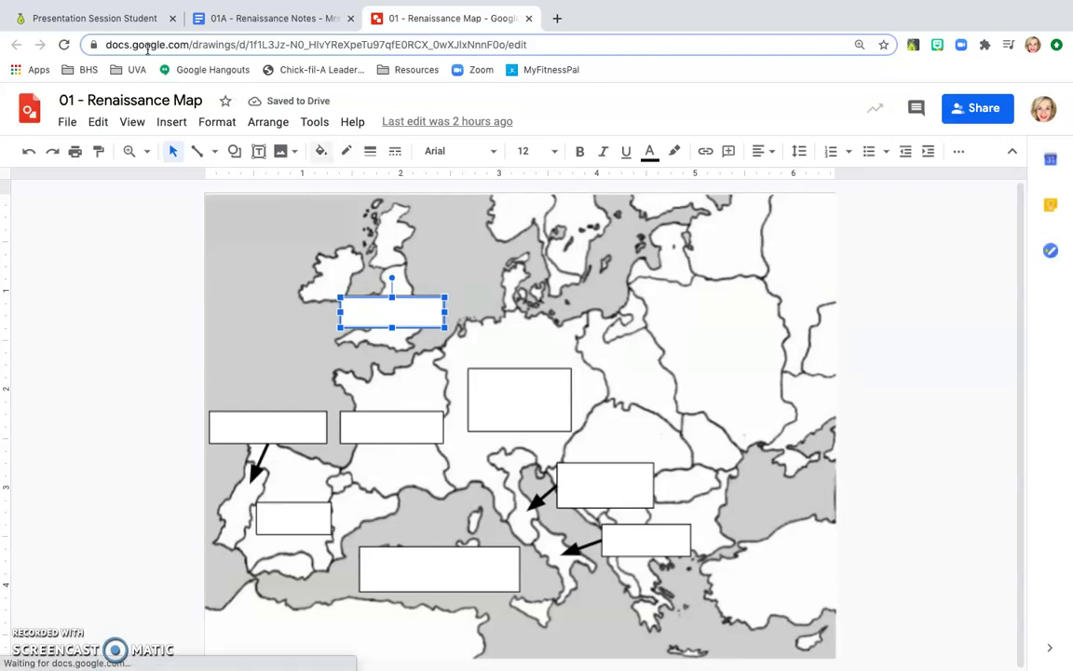
pyautogui.click(115, 18)
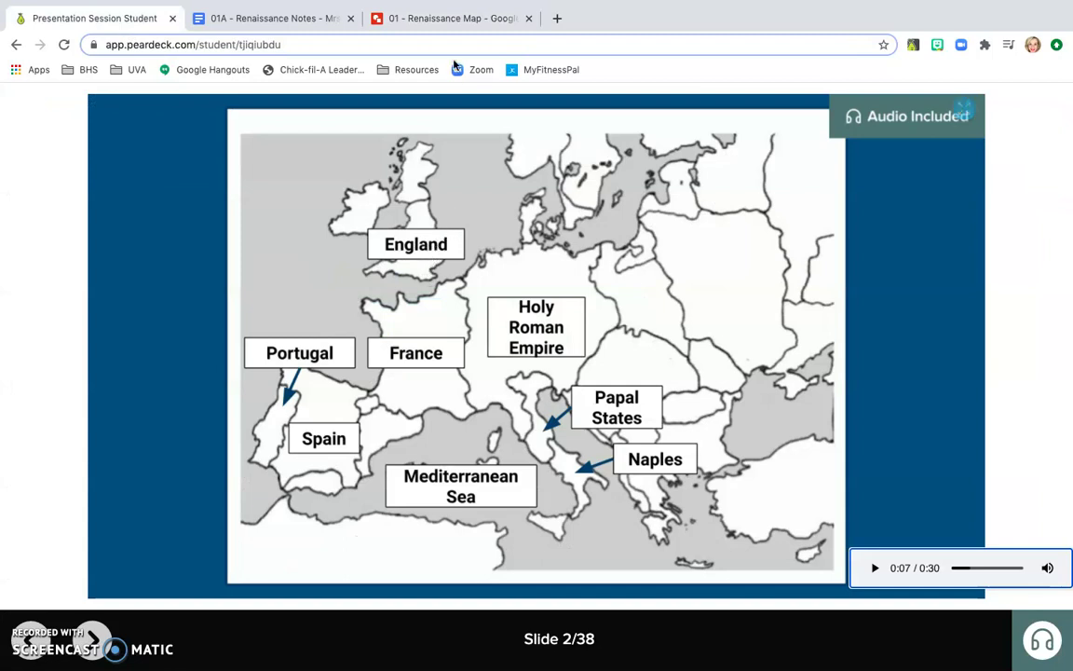
pyautogui.click(410, 20)
pyautogui.click(393, 304)
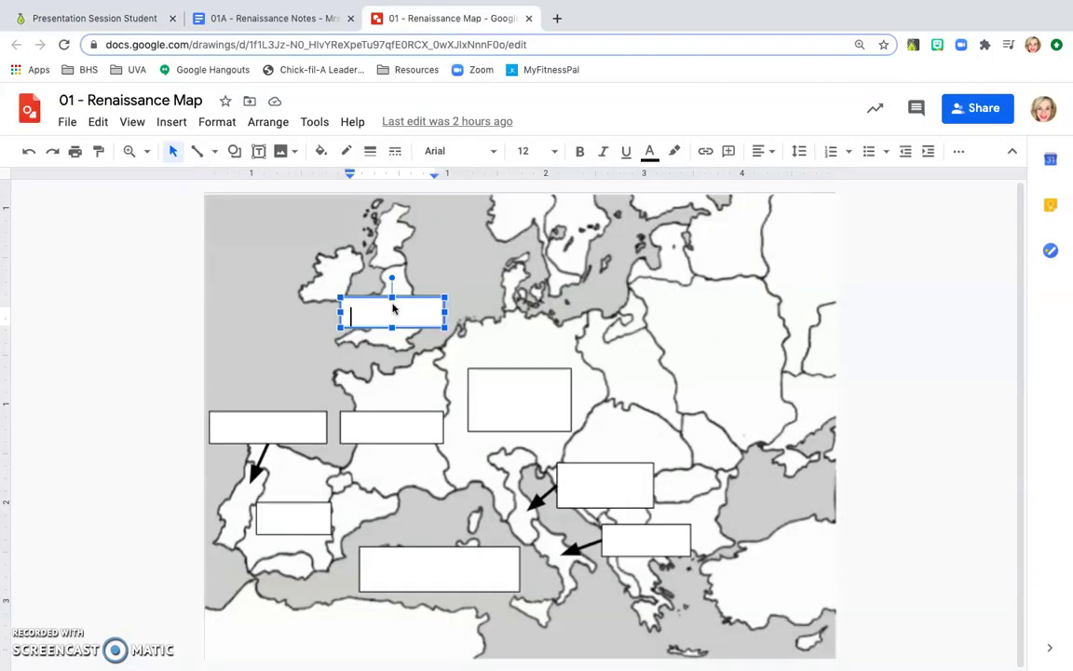
pyautogui.write('England')
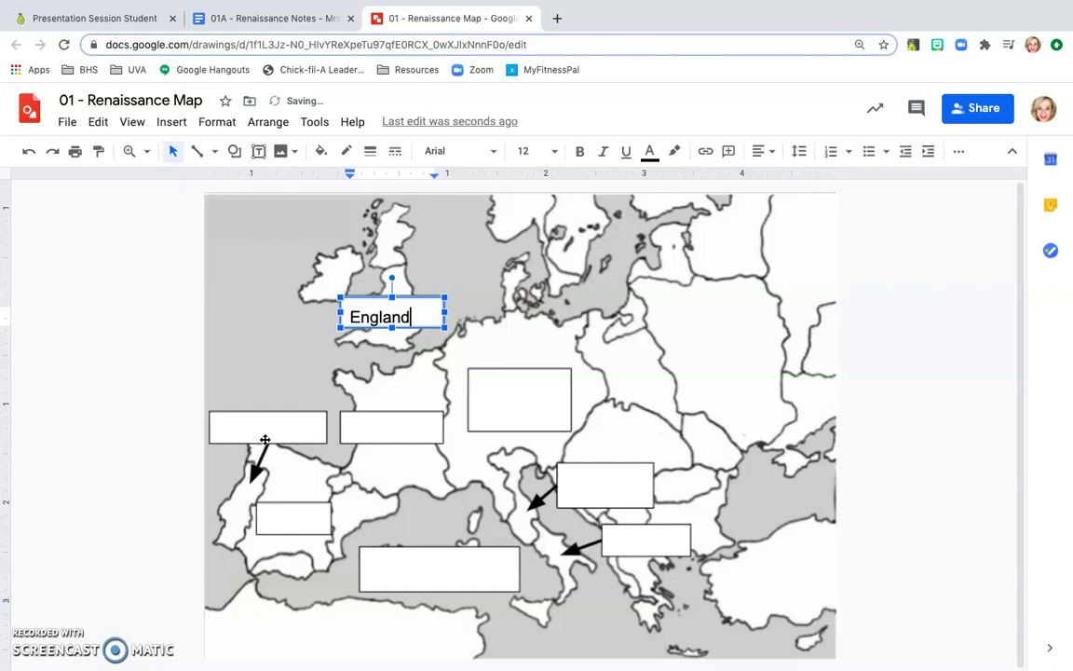
pyautogui.click(265, 430)
pyautogui.write('Port')
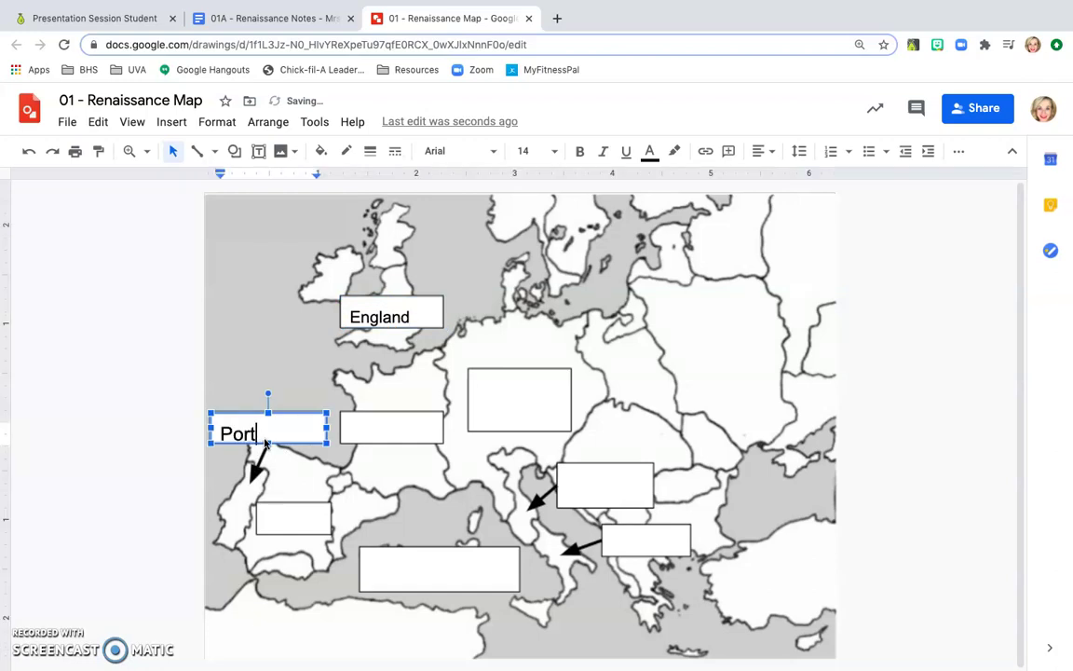
pyautogui.write('ugal')
pyautogui.click(300, 531)
pyautogui.write('Spain')
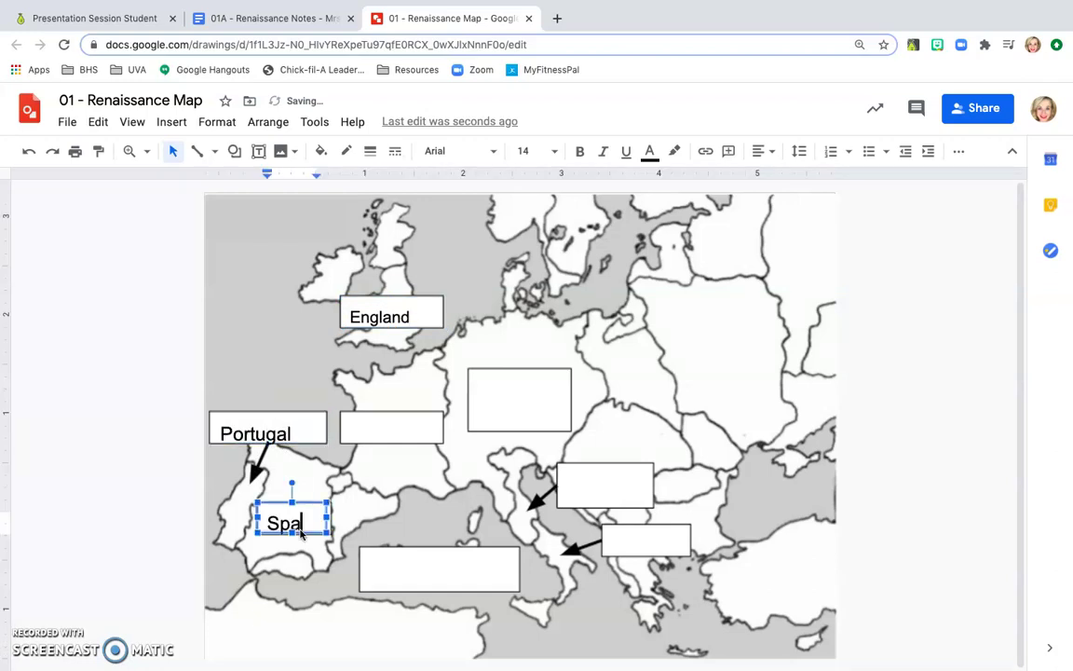
pyautogui.click(389, 506)
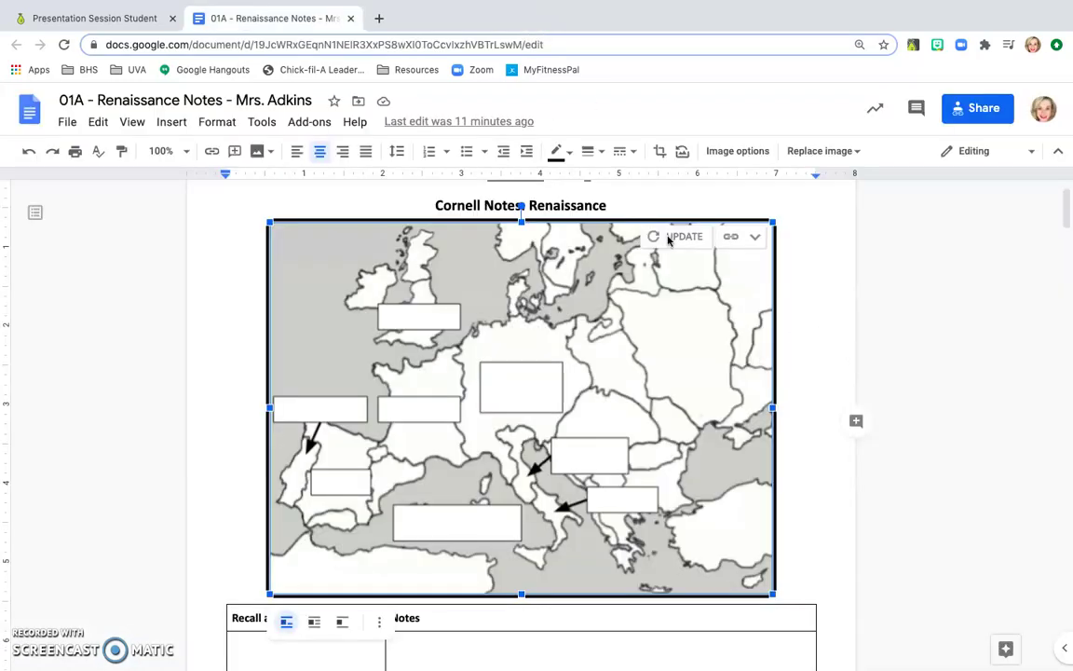
# Update the linked map in the notes so the new country labels appear.
pyautogui.click(680, 235)
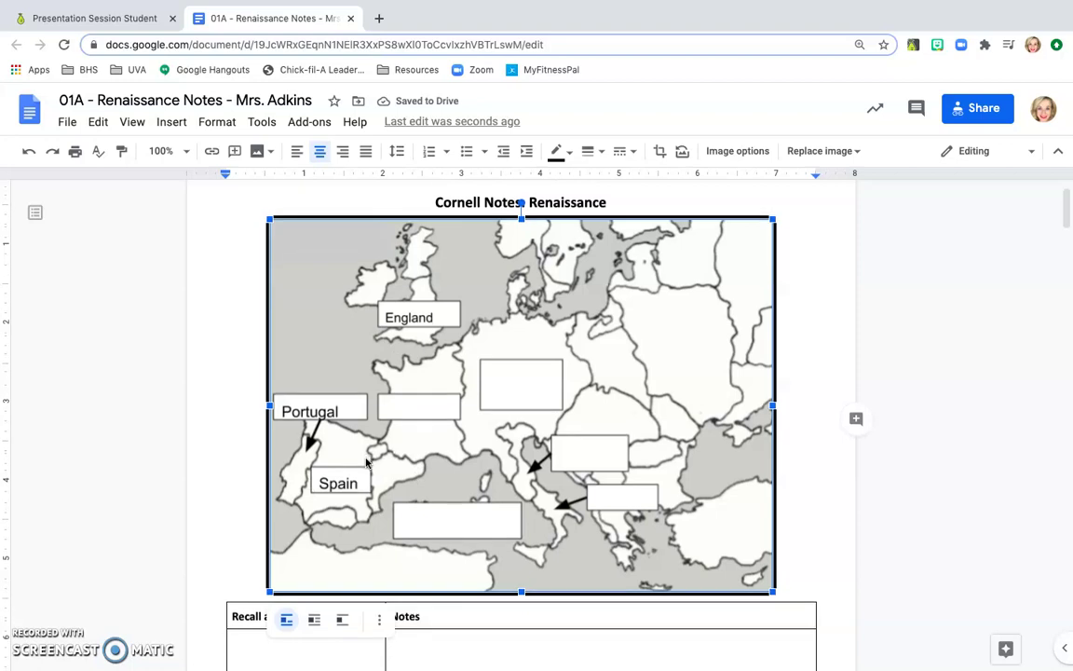
pyautogui.scroll(-1, 367, 463)
# Go to slide 3, The Beginning of the Renaissance, and play its narration until 0:11.
pyautogui.click(109, 26)
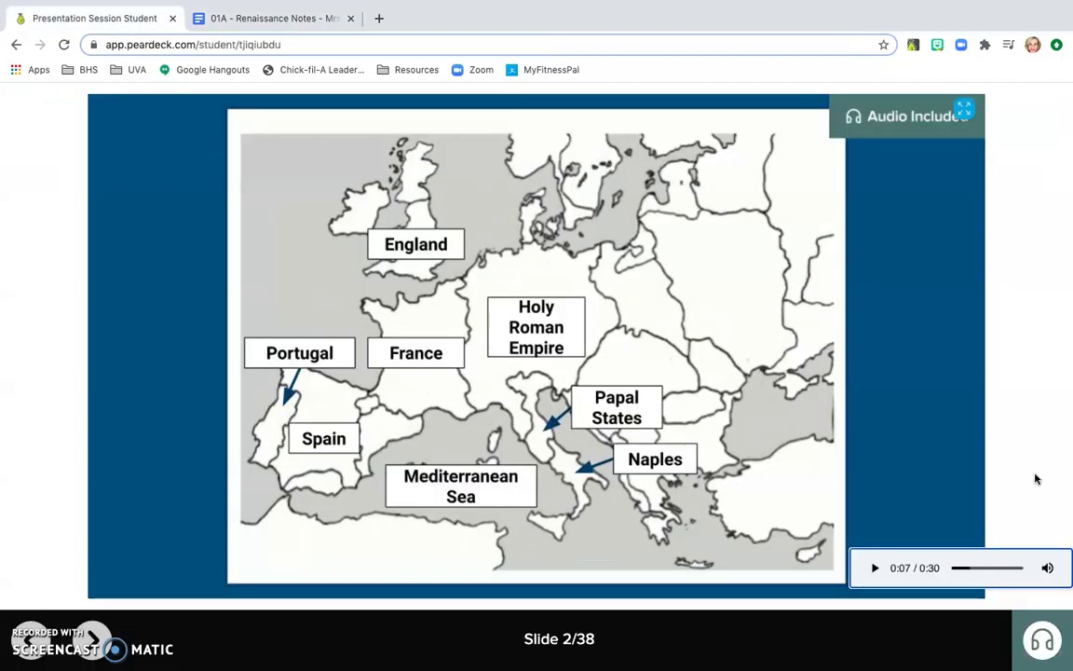
pyautogui.click(98, 635)
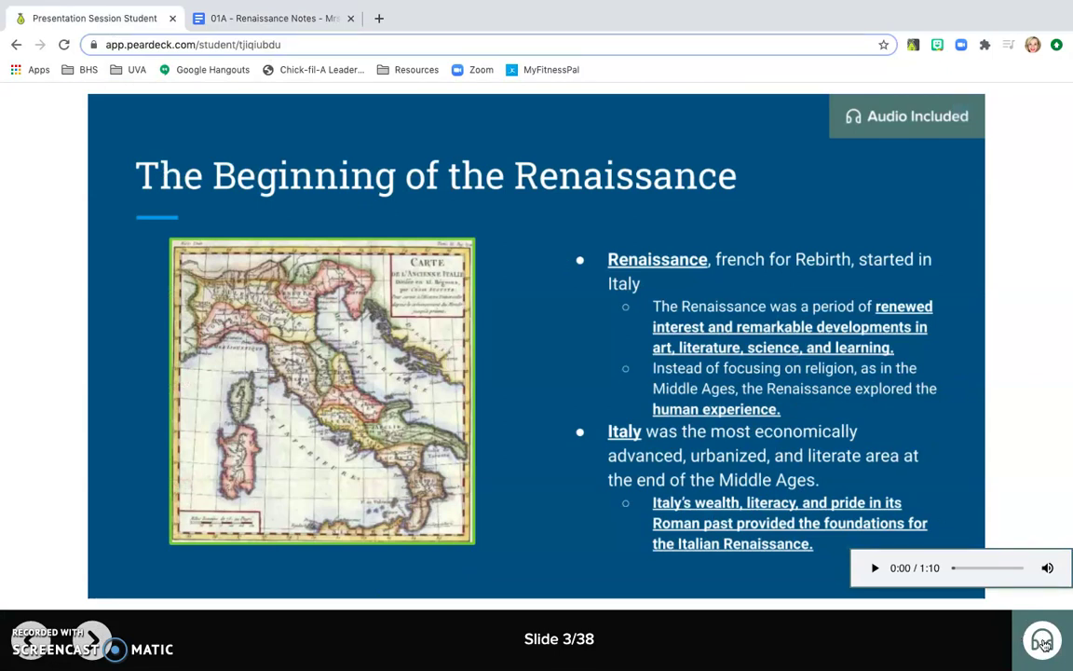
pyautogui.click(876, 569)
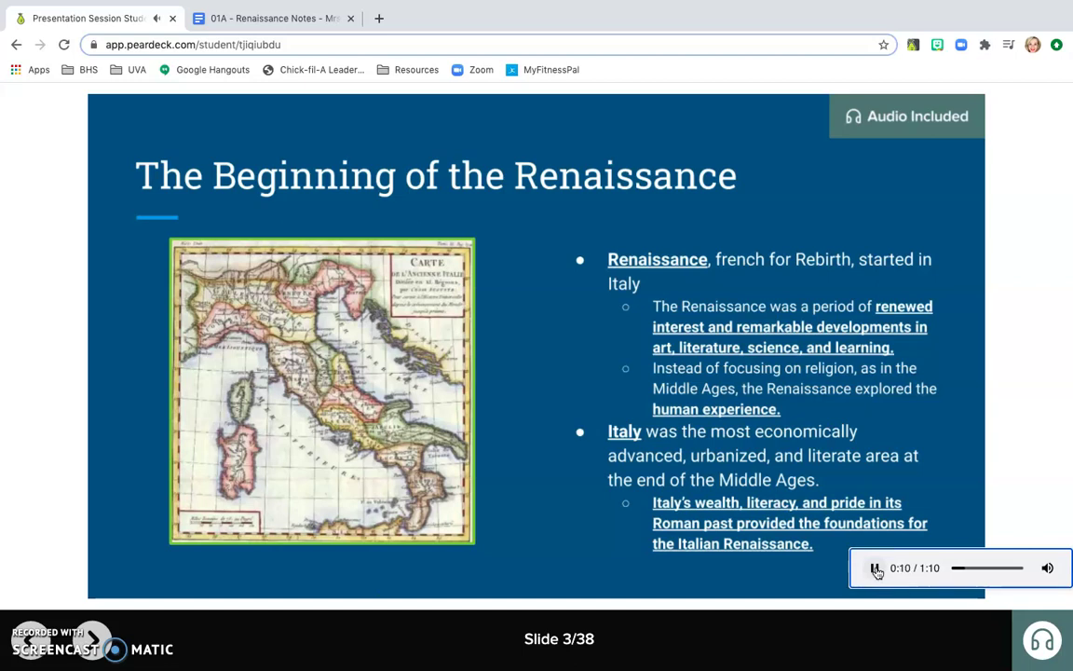
pyautogui.click(876, 569)
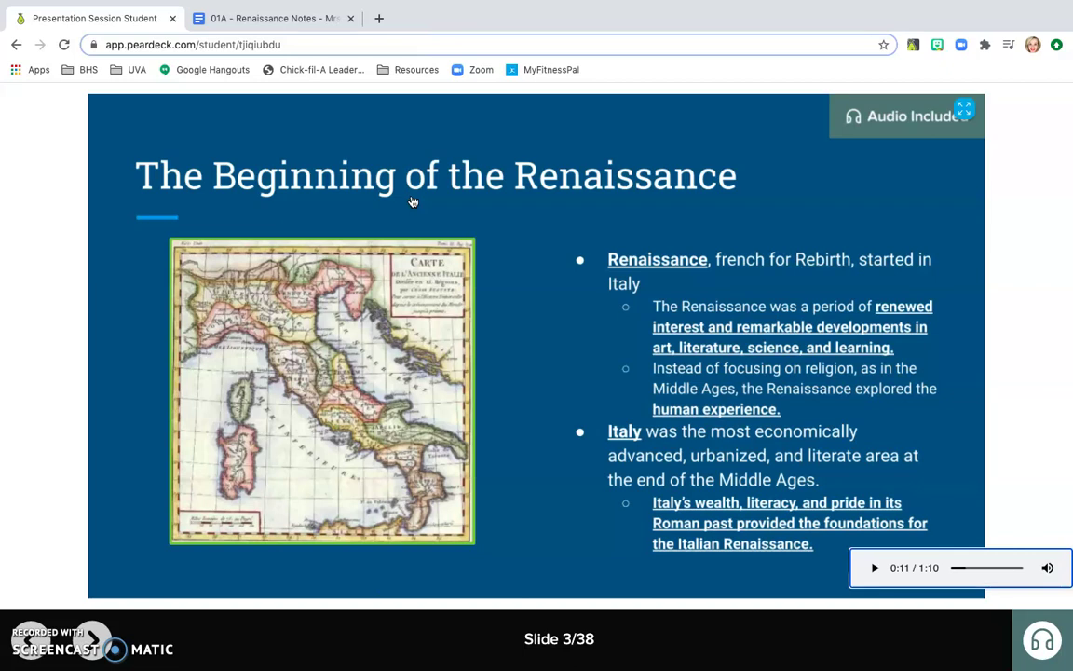
# Start a non-bold bulleted list in the Notes cell with 'Renaissance = rebirth' and indent a sub-bullet.
pyautogui.click(303, 25)
pyautogui.scroll(-3, 426, 427)
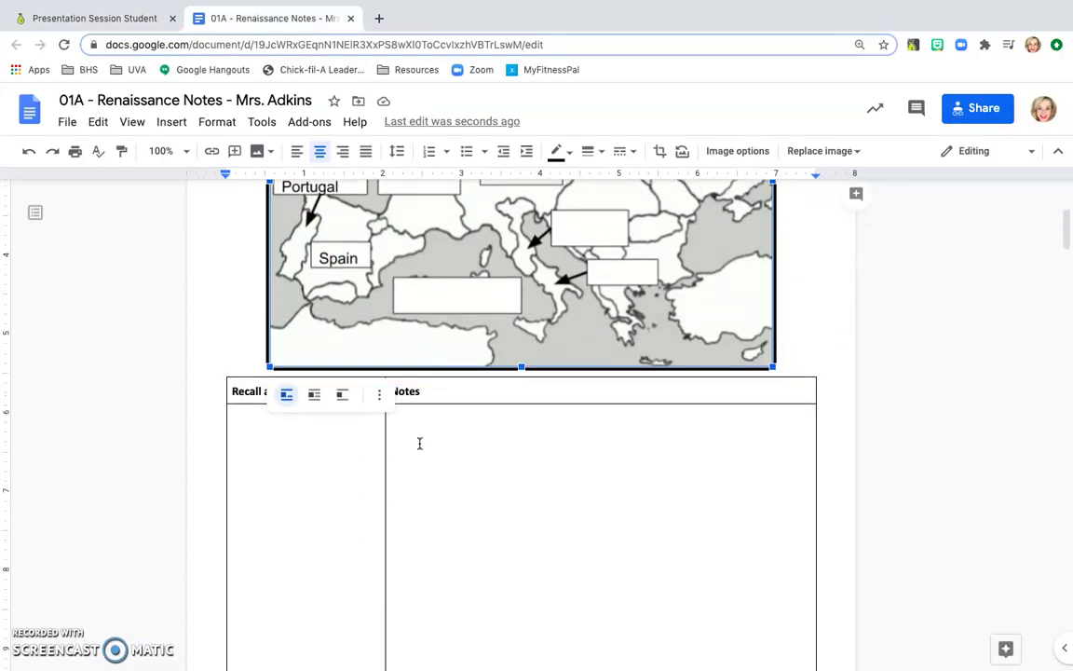
pyautogui.click(414, 418)
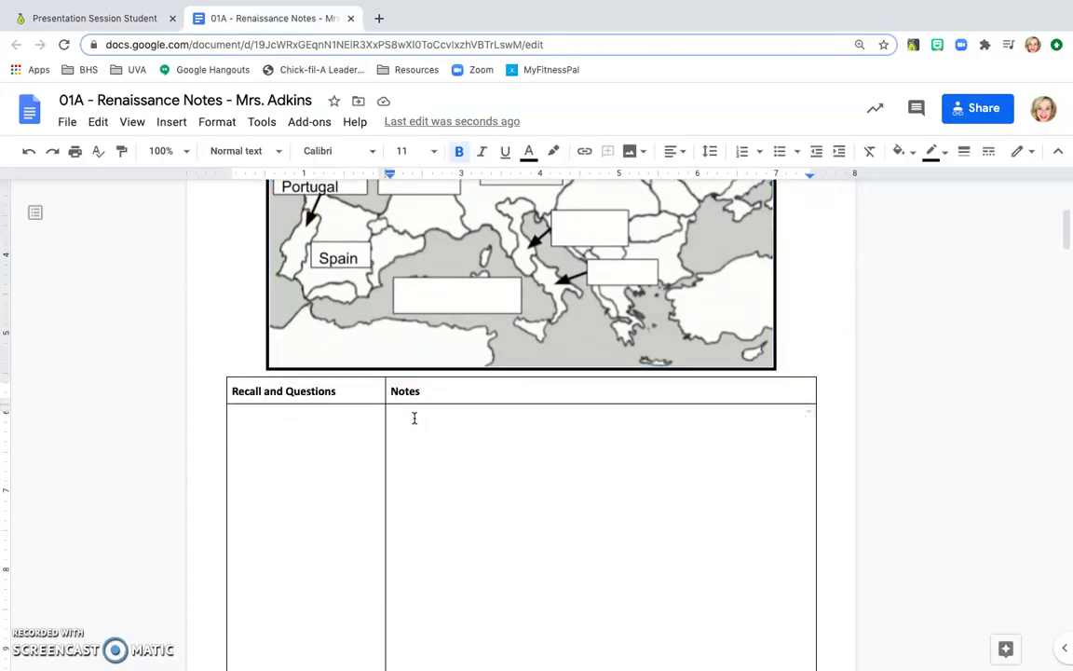
pyautogui.click(780, 151)
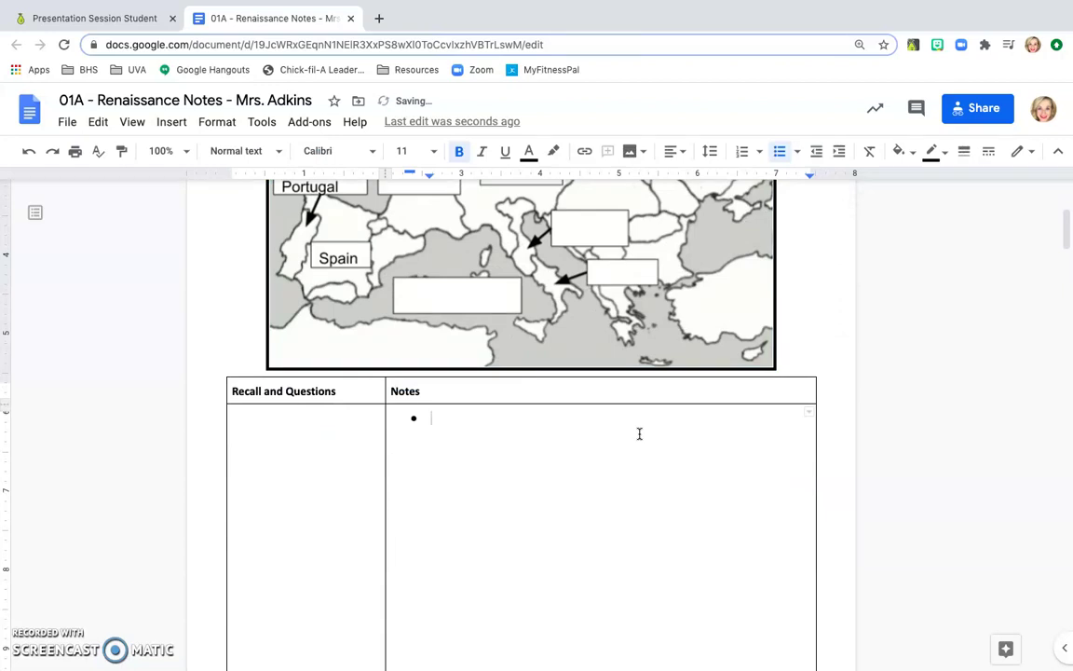
pyautogui.write('Renai')
pyautogui.press('BackSpace')
pyautogui.press('BackSpace')
pyautogui.press('BackSpace')
pyautogui.press('BackSpace')
pyautogui.press('BackSpace')
pyautogui.hotkey('ctrl', 'b')
pyautogui.write('Renaissance ')
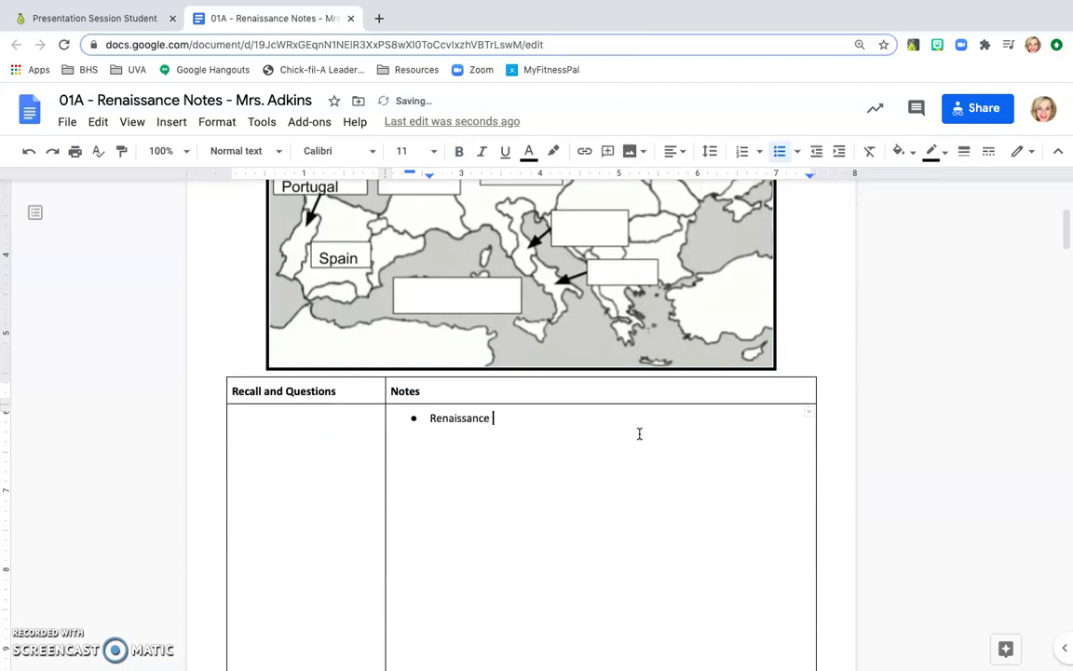
pyautogui.write('= rebirth')
pyautogui.press('Return')
pyautogui.press('Tab')
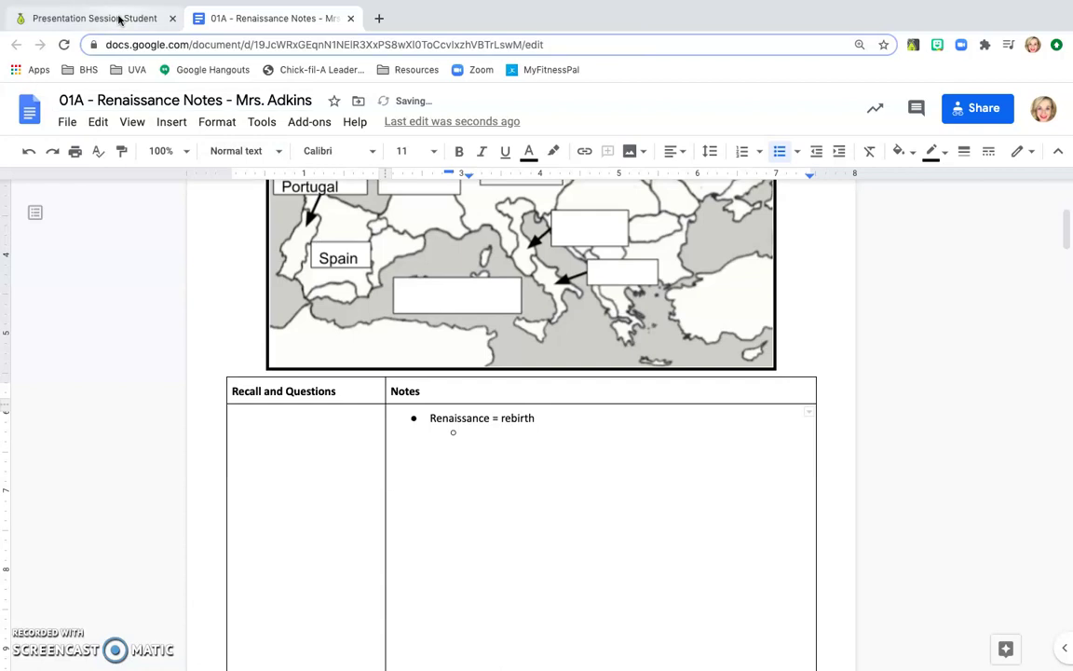
# Add the sub-bullet 'Art, literature, science, and learning' from the slide text.
pyautogui.click(118, 18)
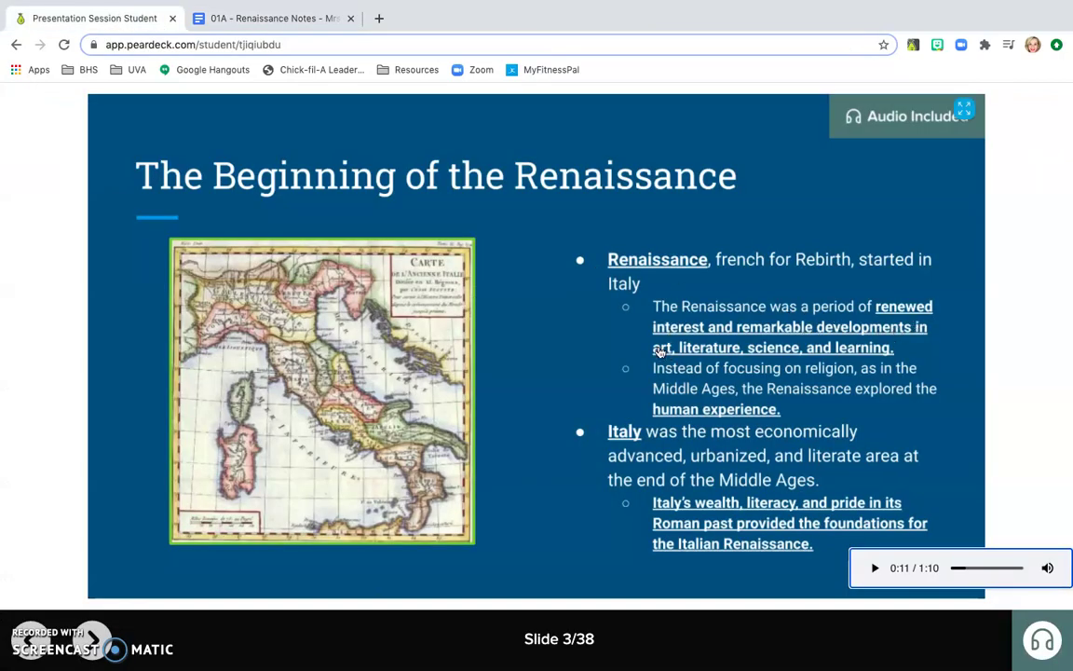
pyautogui.click(312, 18)
pyautogui.write('arts')
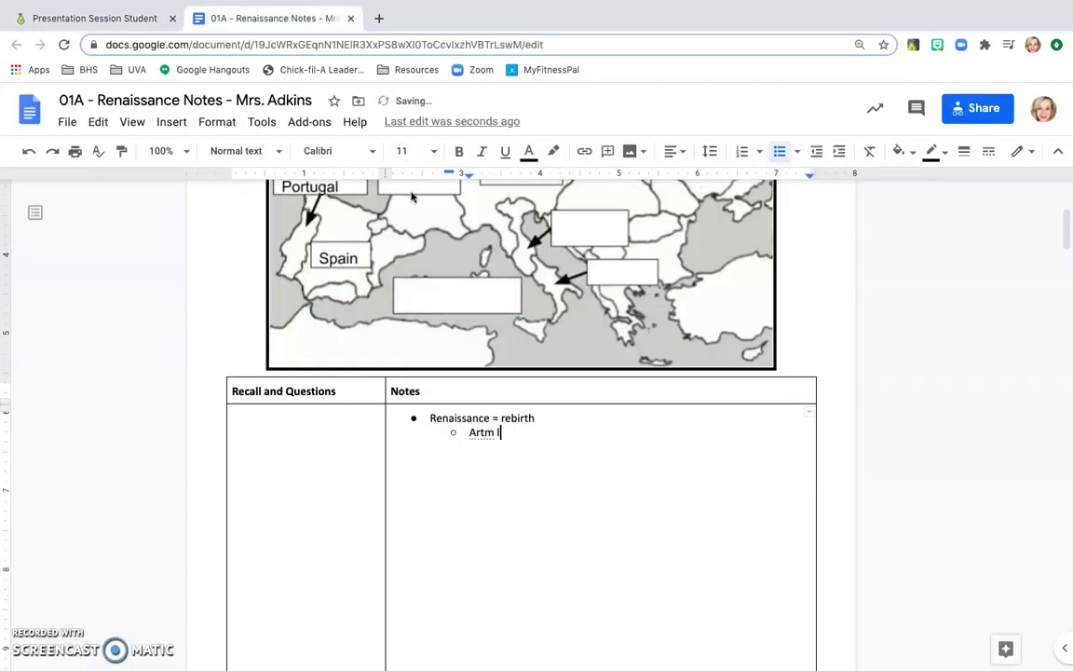
pyautogui.press('BackSpace')
pyautogui.write('ture, science, and leanring')
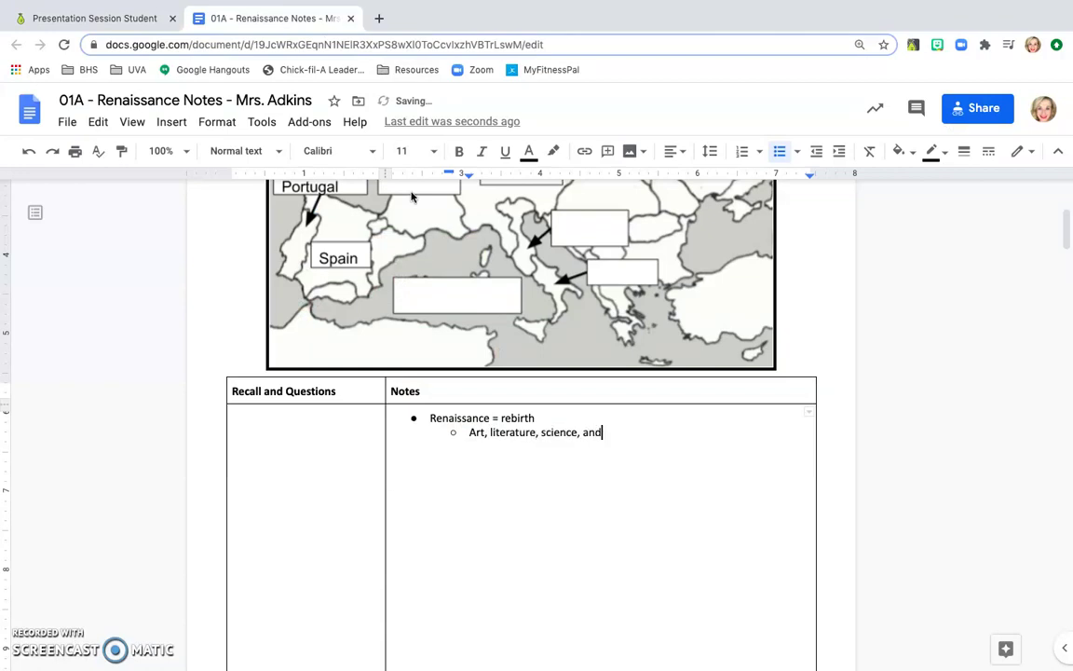
pyautogui.press('BackSpace')
pyautogui.press('BackSpace')
pyautogui.press('BackSpace')
pyautogui.press('BackSpace')
pyautogui.press('BackSpace')
pyautogui.write('rning')
pyautogui.press('Return')
# Add the sub-bullet 'Focus on human experience - focus on the connection between man and earth'.
pyautogui.click(111, 19)
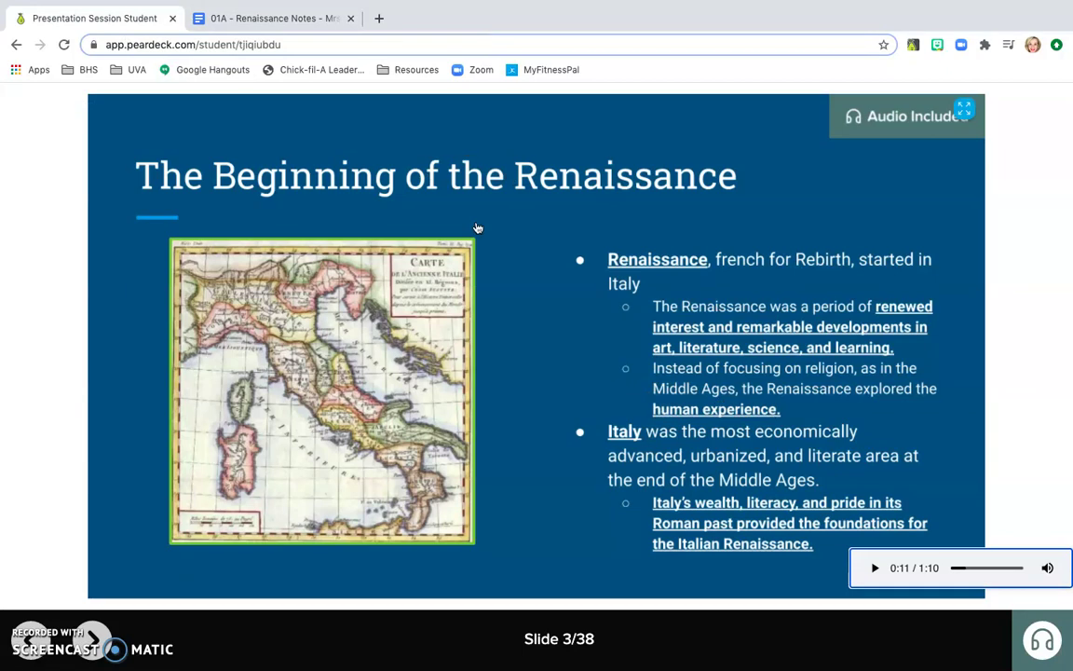
pyautogui.click(280, 19)
pyautogui.write('HU')
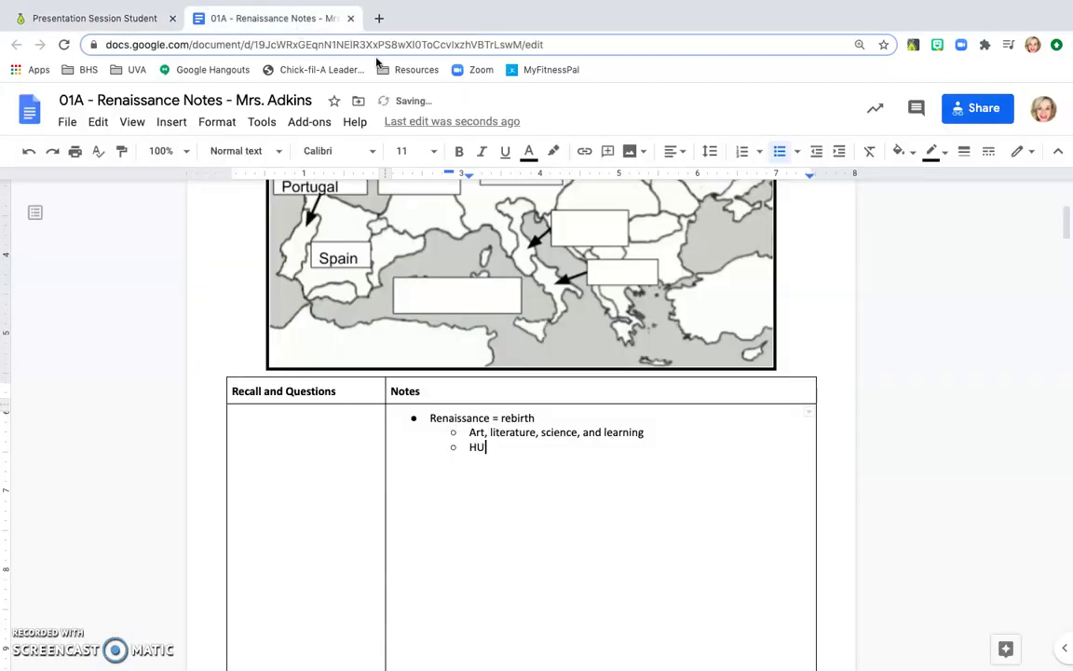
pyautogui.write('man')
pyautogui.press('BackSpace')
pyautogui.press('BackSpace')
pyautogui.press('BackSpace')
pyautogui.press('BackSpace')
pyautogui.press('BackSpace')
pyautogui.write('Focus on human experience')
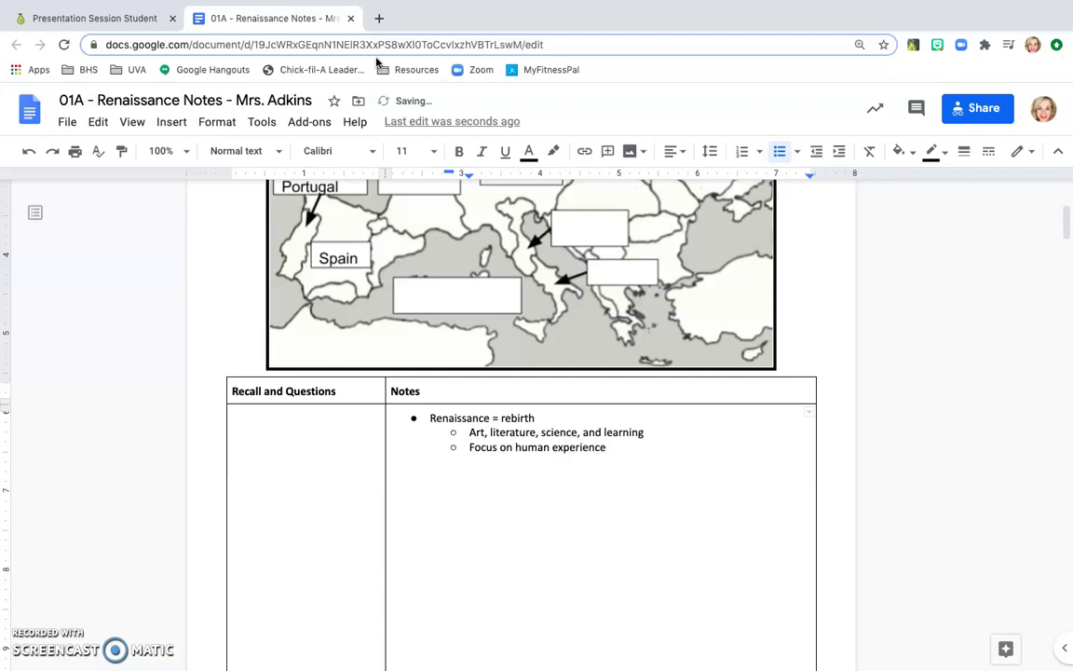
pyautogui.write(' - focus on the connection between')
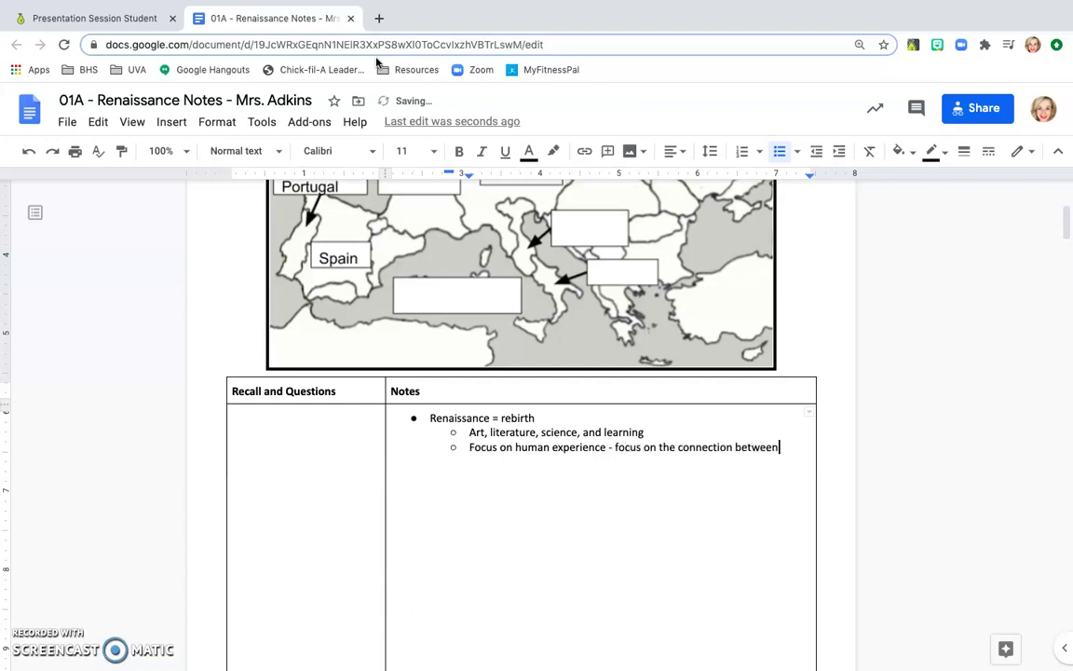
pyautogui.write(' man and earth')
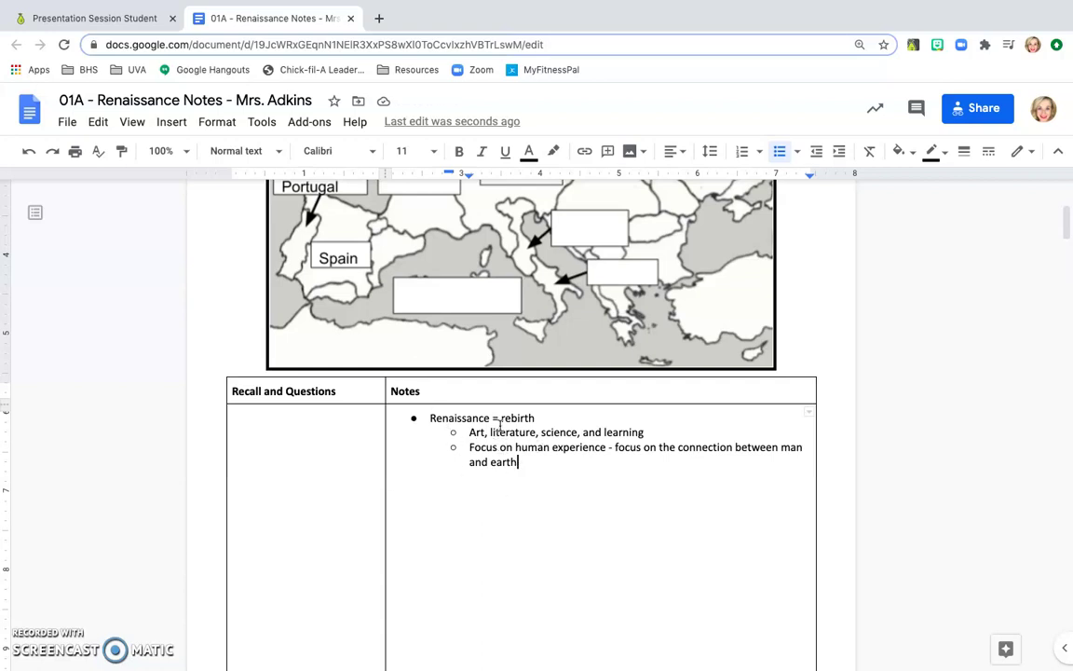
# Make the word Renaissance bold in the first bullet.
pyautogui.doubleClick(468, 418)
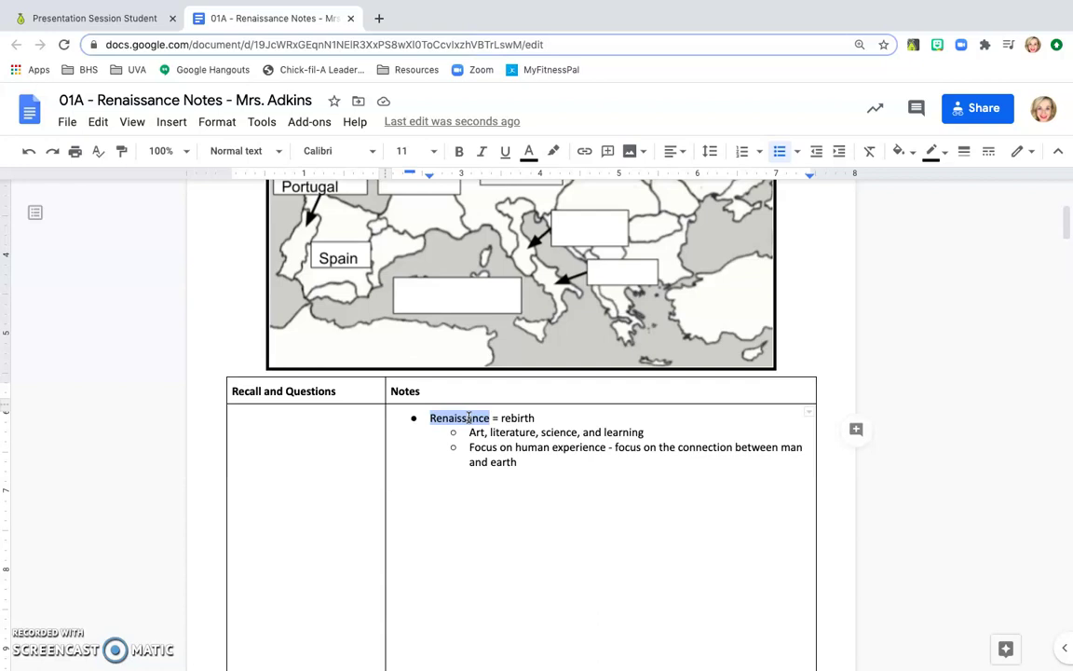
pyautogui.hotkey('ctrl', 'b')
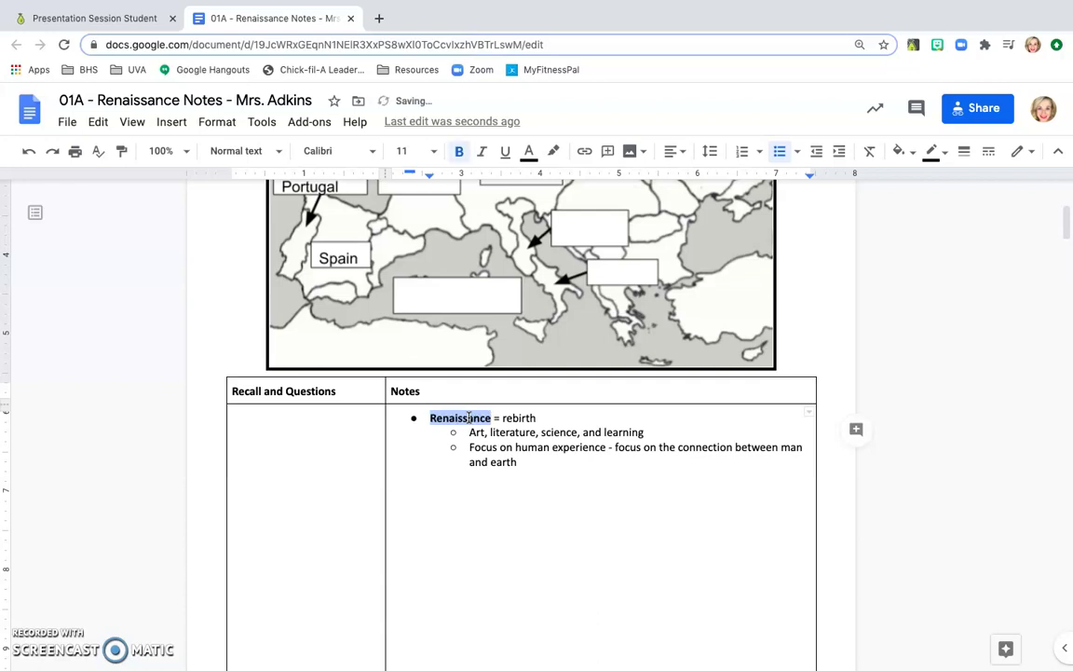
pyautogui.click(465, 418)
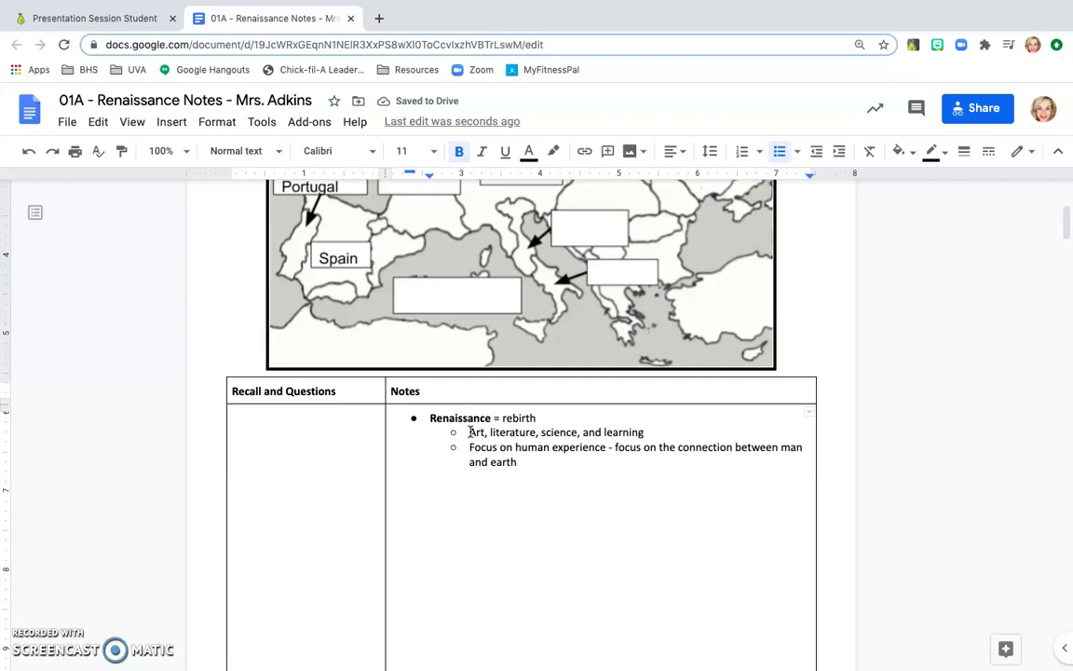
# Highlight the 'Art, literature, science, and learning' line and 'human experience' in light yellow.
pyautogui.moveTo(471, 433); pyautogui.dragTo(647, 433)
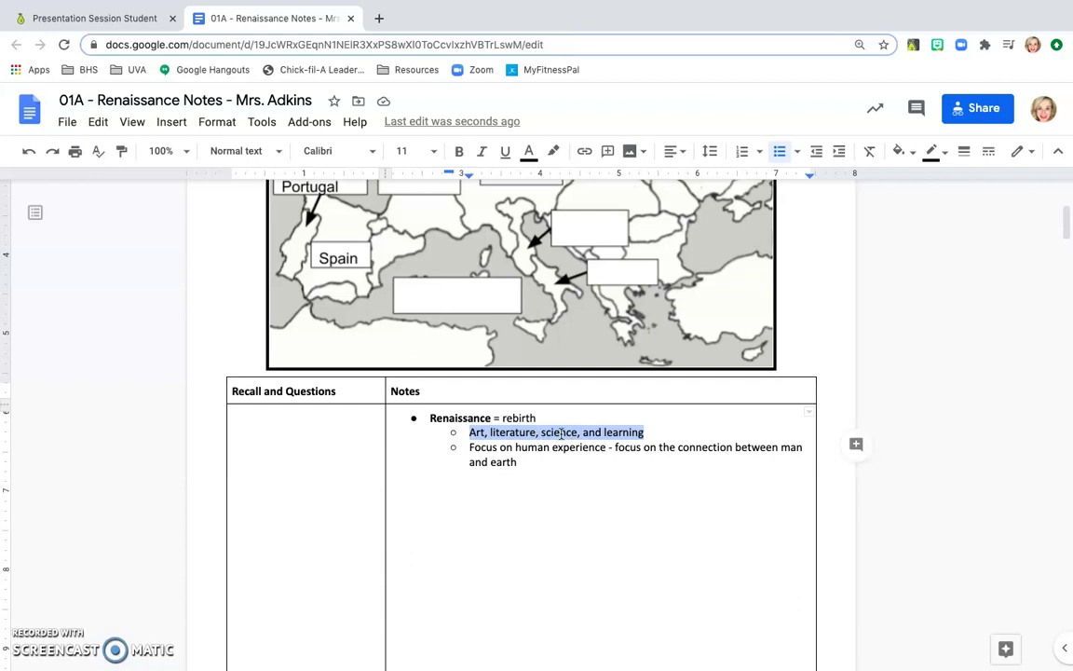
pyautogui.click(493, 418)
pyautogui.moveTo(491, 417); pyautogui.dragTo(645, 432)
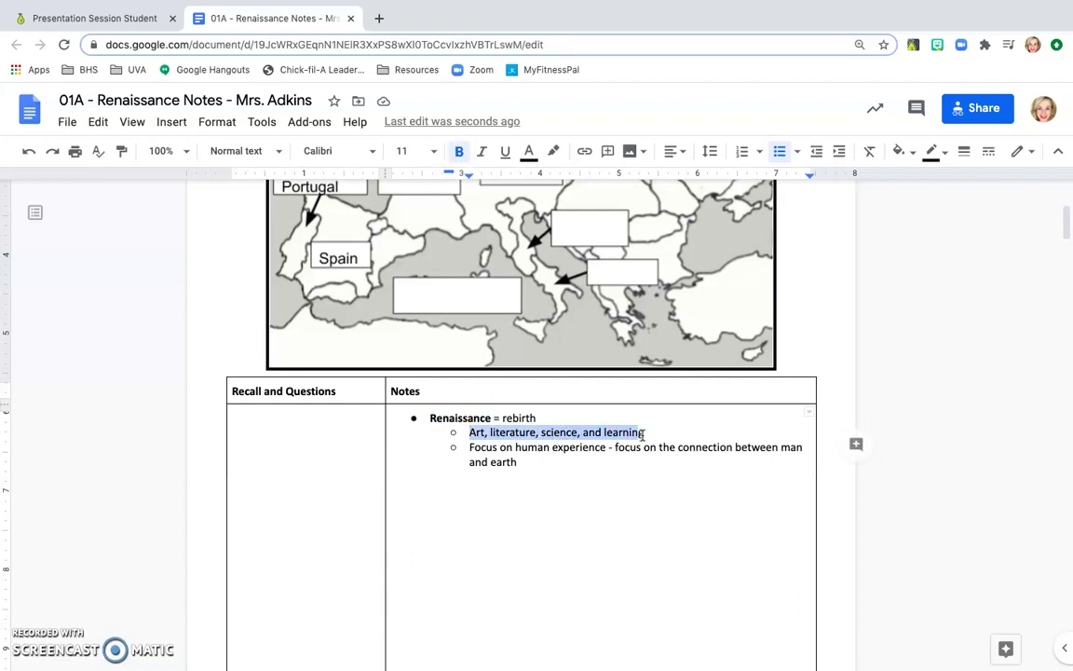
pyautogui.click(554, 152)
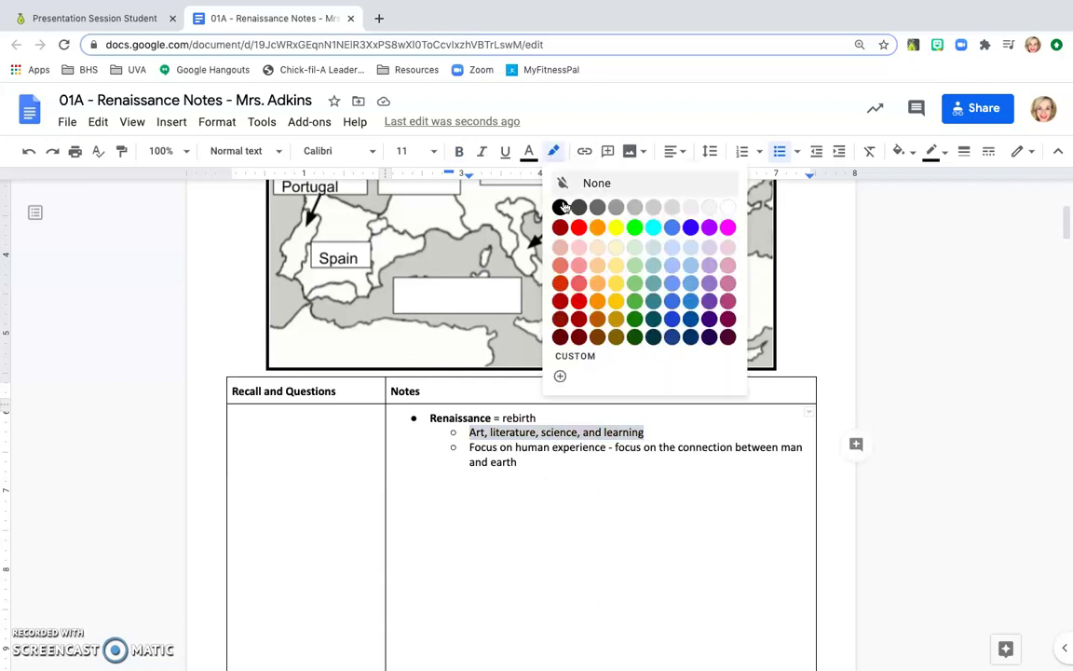
pyautogui.click(618, 249)
pyautogui.click(654, 421)
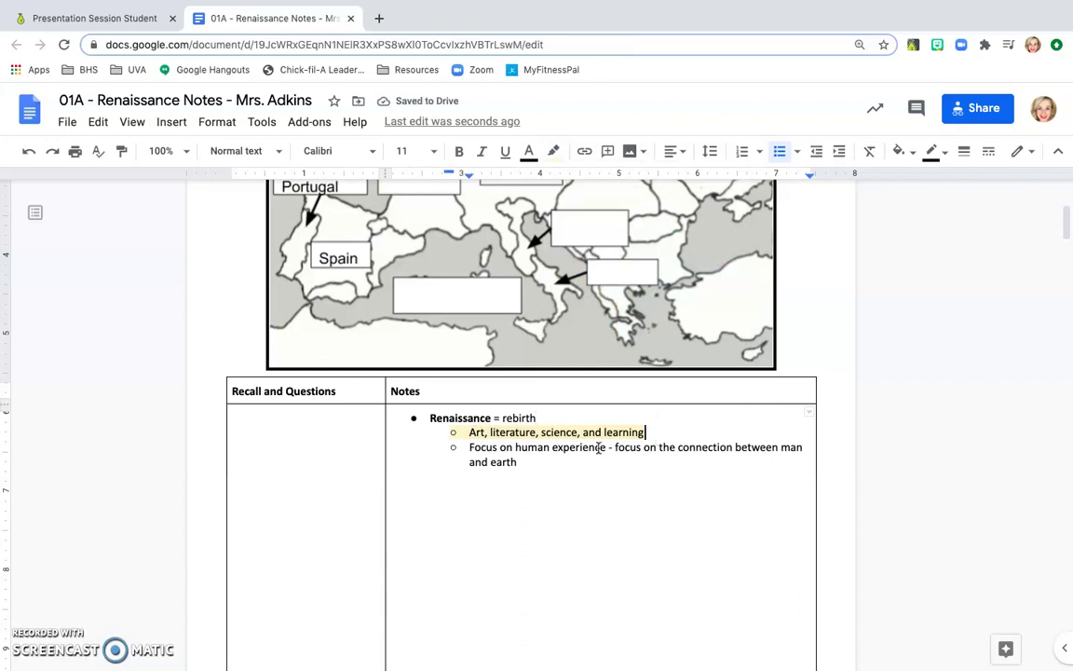
pyautogui.moveTo(607, 447); pyautogui.dragTo(518, 447)
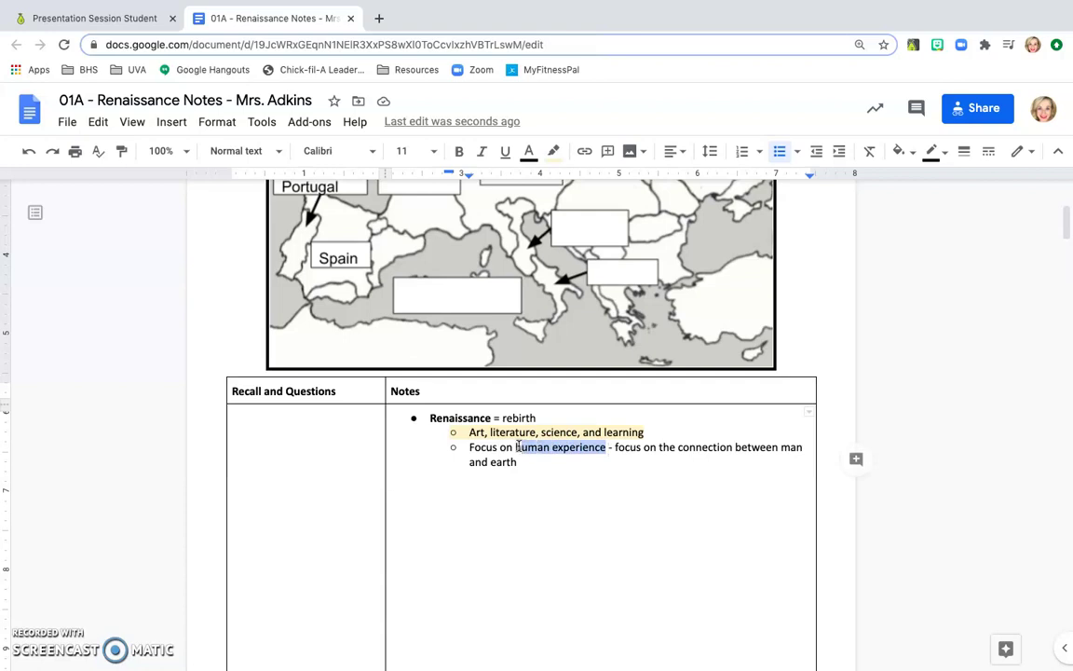
pyautogui.click(553, 151)
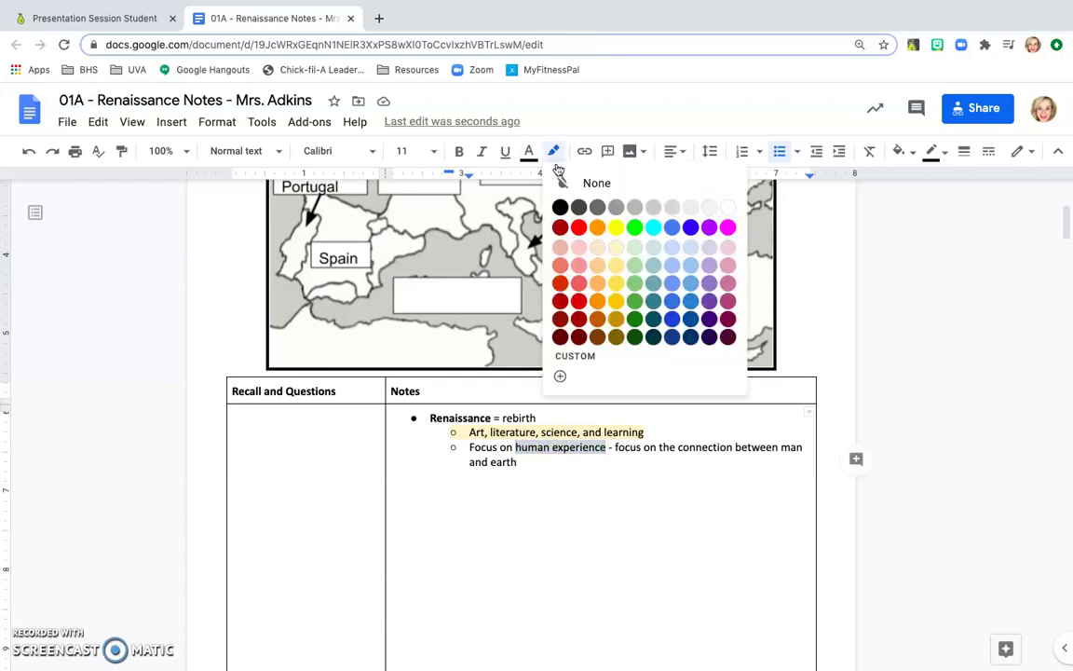
pyautogui.click(616, 245)
pyautogui.click(551, 461)
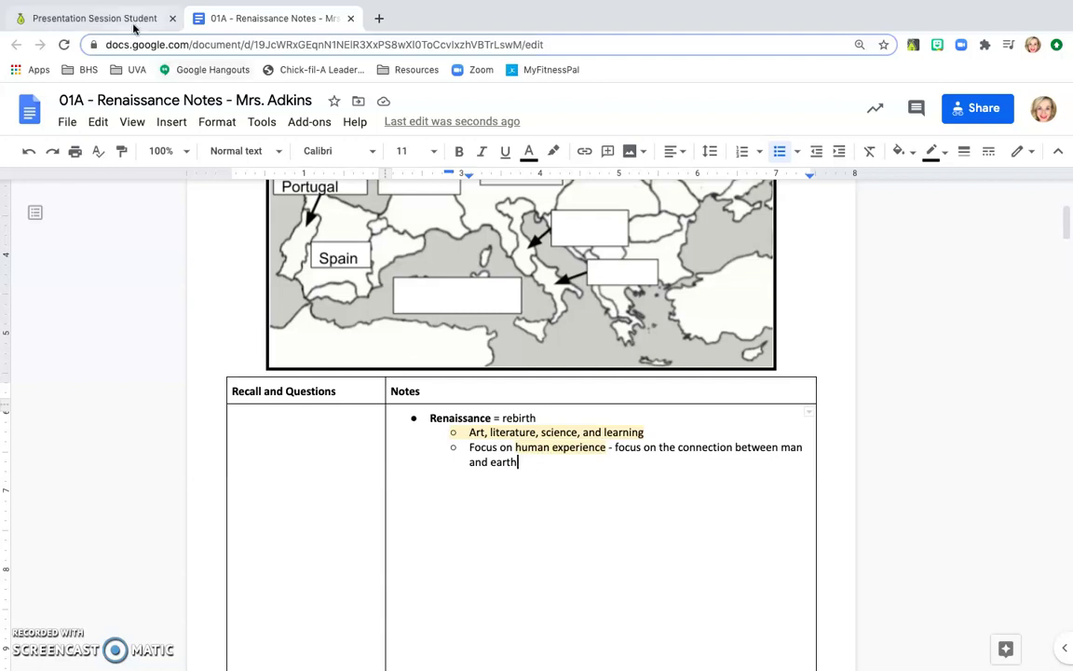
# Add a top-level bullet: 'Renaissance started in italy - economically advanced, urban, literate population'.
pyautogui.click(121, 18)
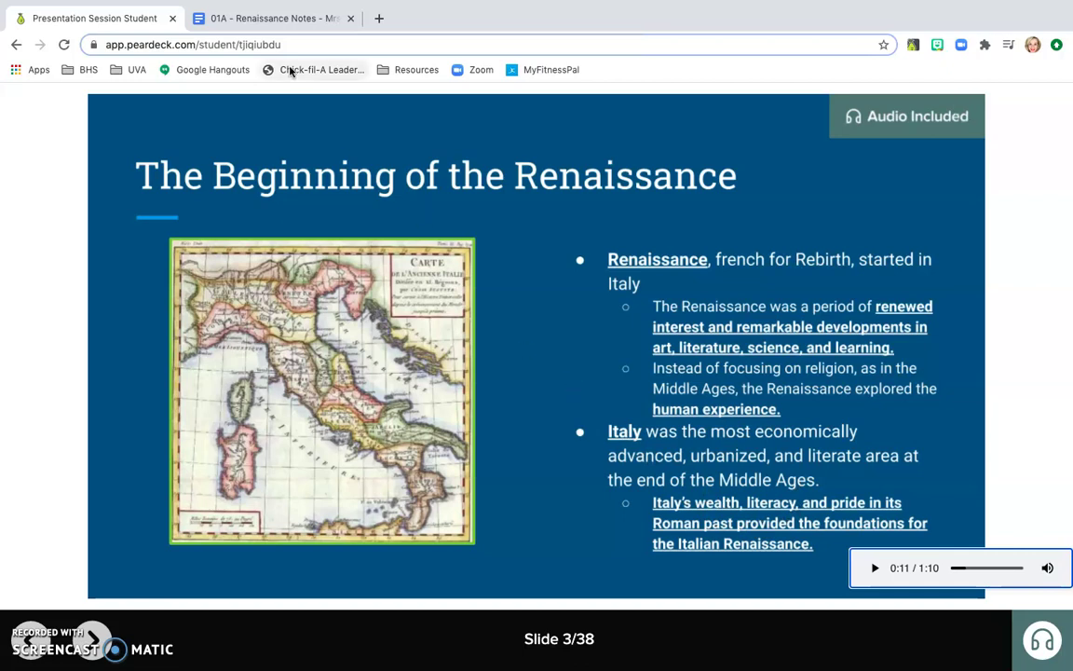
pyautogui.click(244, 15)
pyautogui.press('Return')
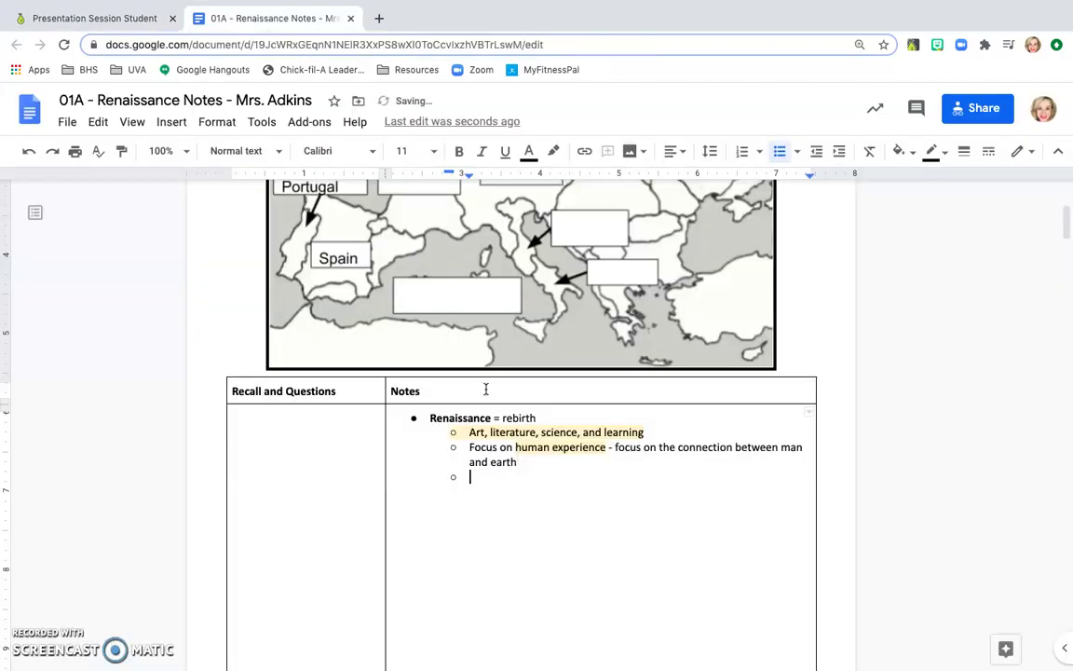
pyautogui.hotkey('shift', 'Tab')
pyautogui.write('Renaissance starte')
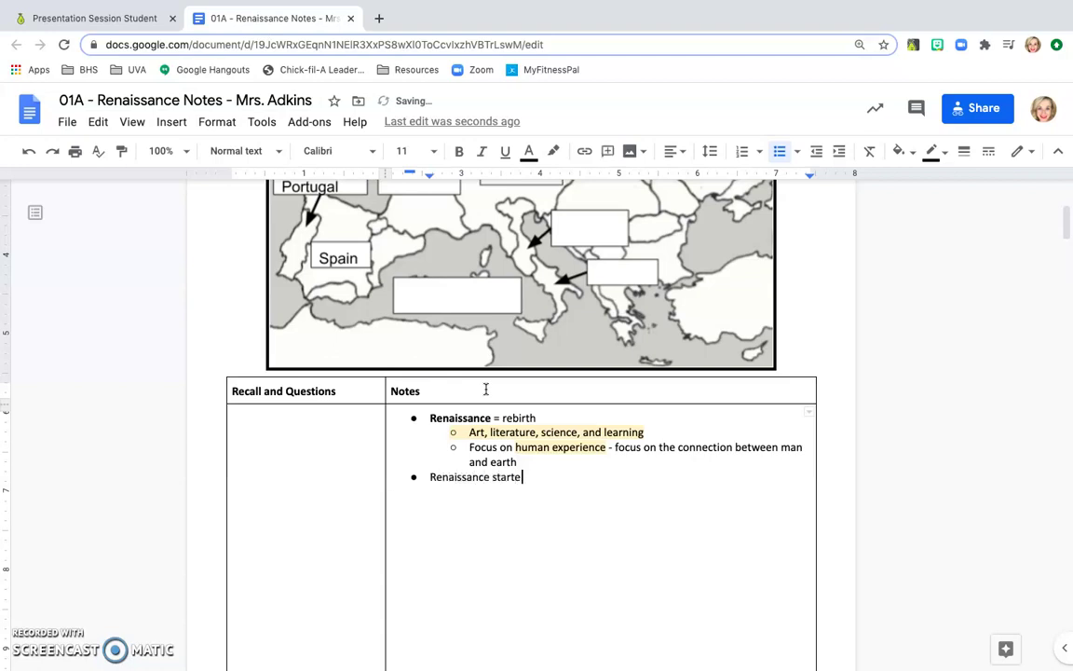
pyautogui.write('d in italy - economically adva')
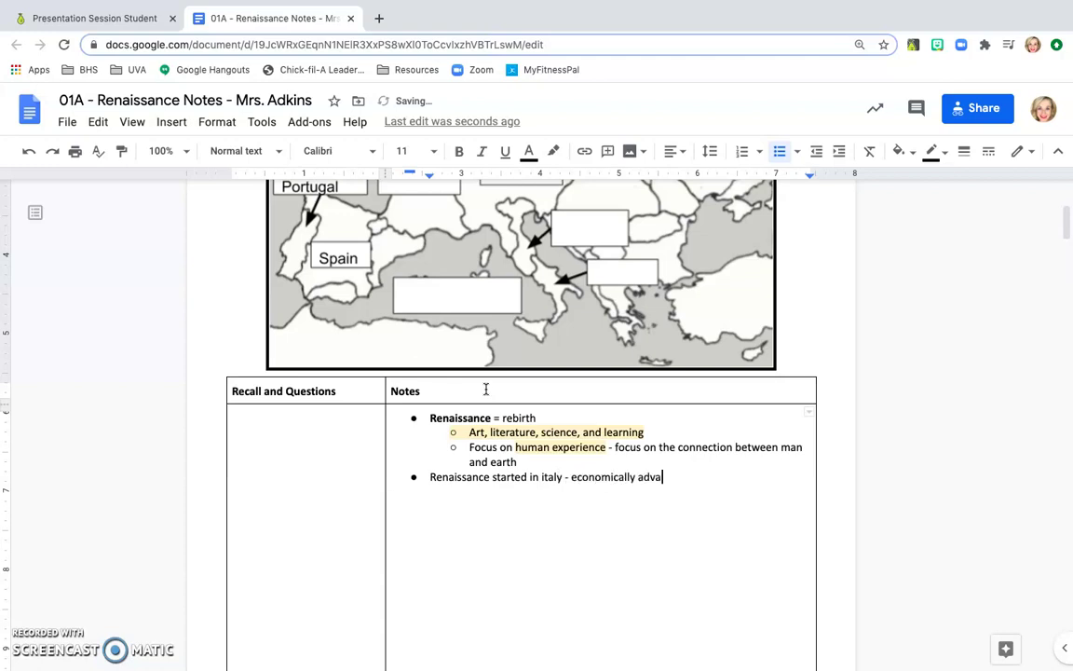
pyautogui.write('cned')
pyautogui.press('BackSpace')
pyautogui.press('BackSpace')
pyautogui.press('BackSpace')
pyautogui.write('nced, urban, literate population.')
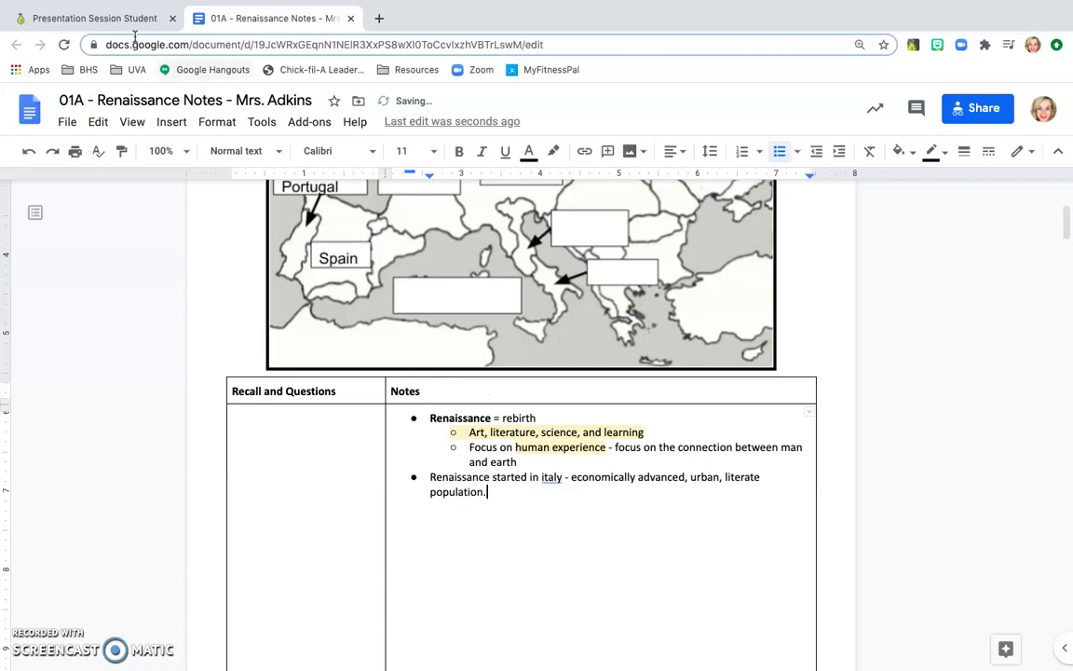
# Add a sub-bullet reading 'Italy roots in Roman and greek traditions' under it.
pyautogui.click(116, 19)
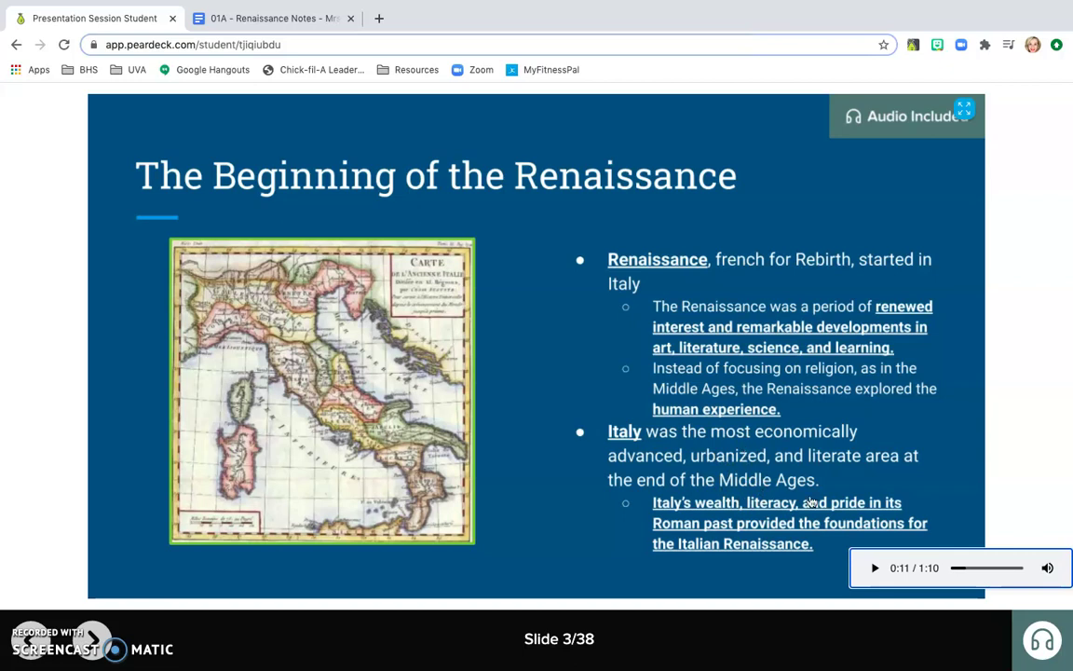
pyautogui.click(293, 18)
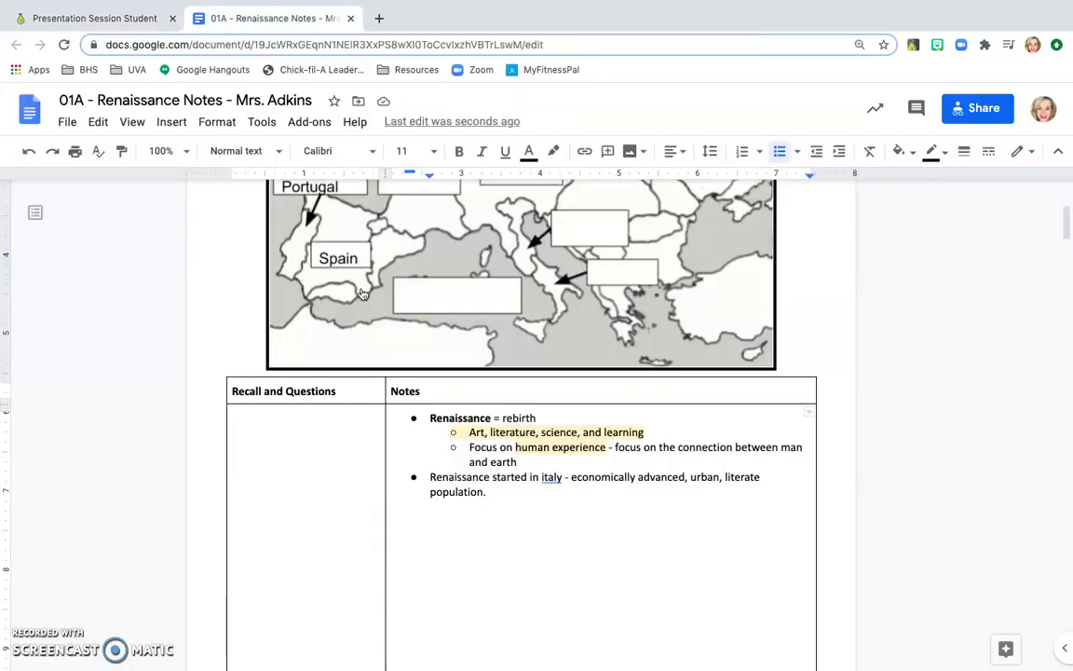
pyautogui.press('Return')
pyautogui.press('Tab')
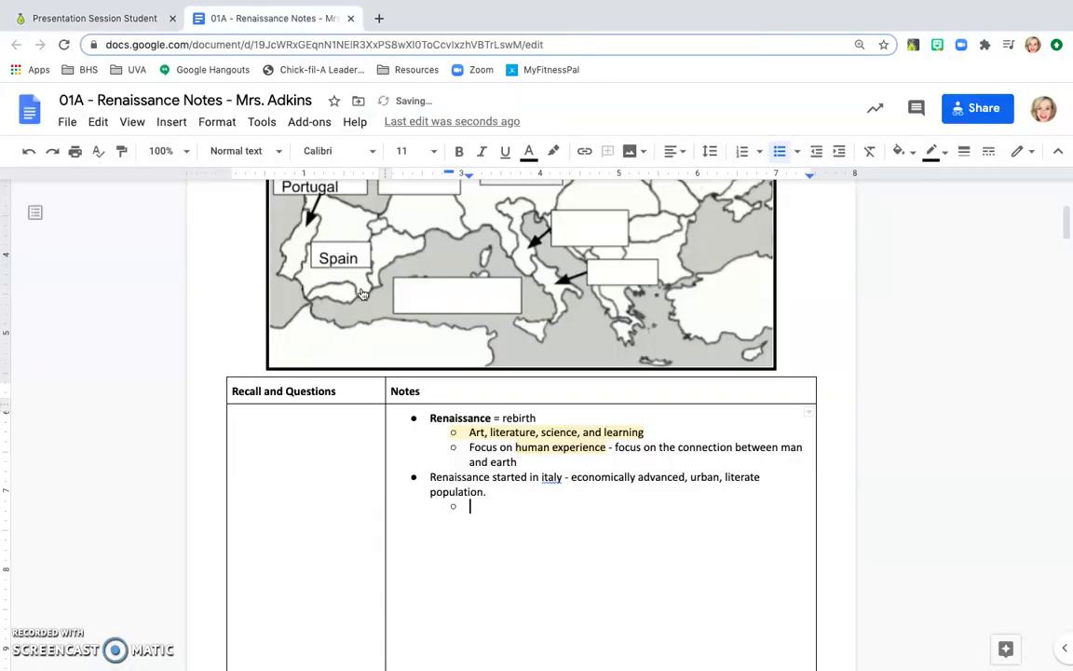
pyautogui.write('Italy roots in rima')
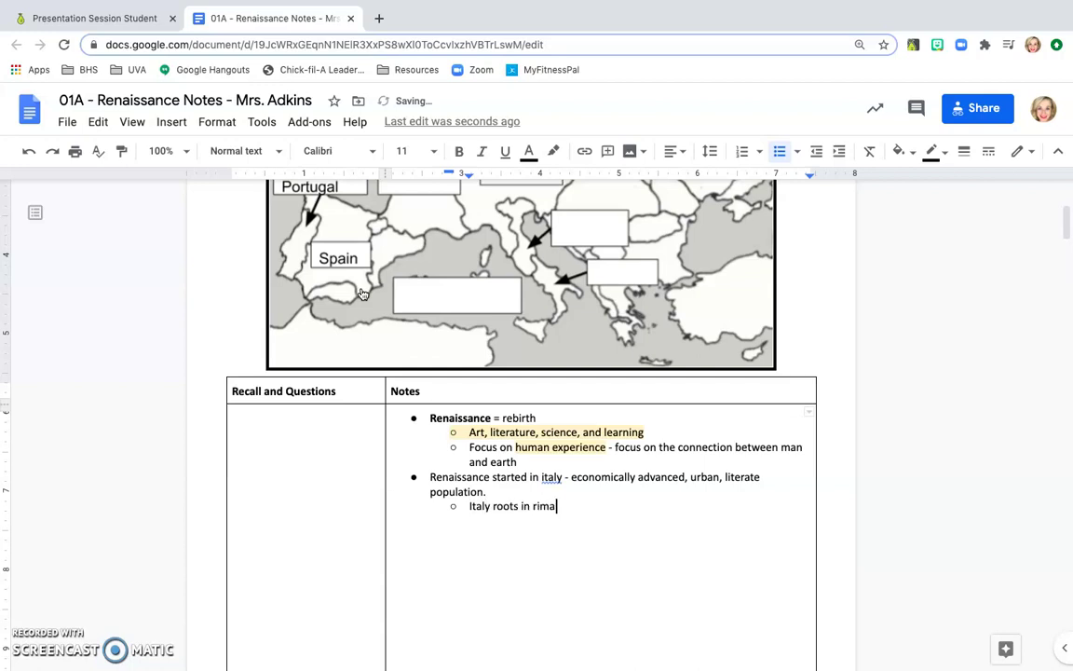
pyautogui.press('BackSpace')
pyautogui.press('BackSpace')
pyautogui.press('BackSpace')
pyautogui.write('oman and greek ')
pyautogui.write('tradtion')
pyautogui.press('BackSpace')
pyautogui.press('BackSpace')
pyautogui.press('BackSpace')
pyautogui.write('itions')
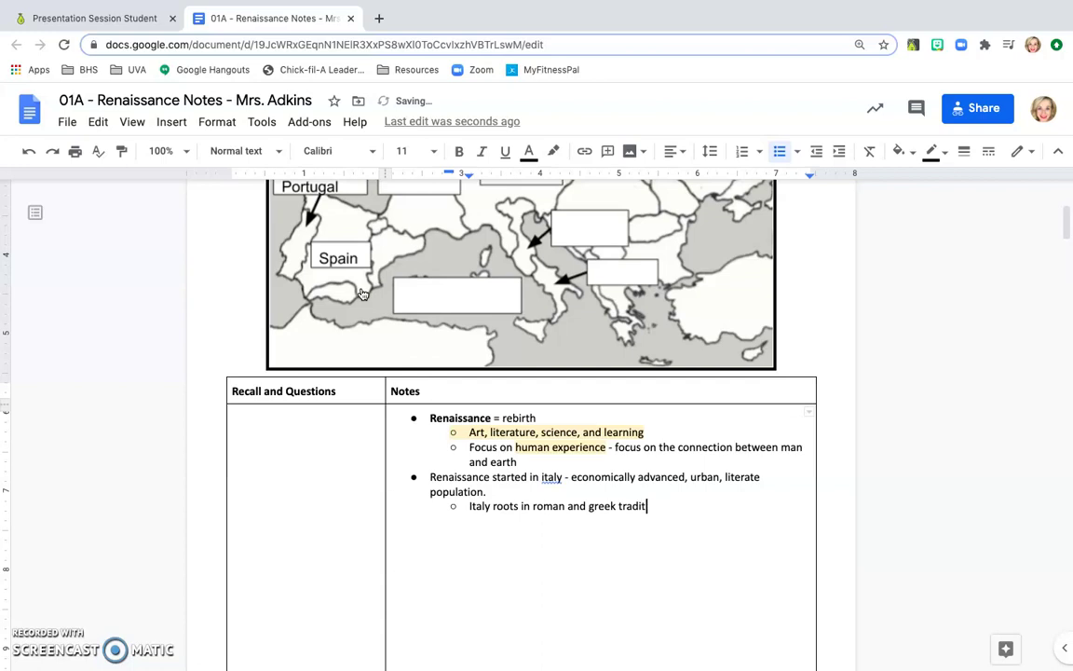
pyautogui.click(553, 413)
# Append '- classical ideas (greek/roman)' after rebirth and correct 'italy' to 'Italy'.
pyautogui.write('- classical ideas (')
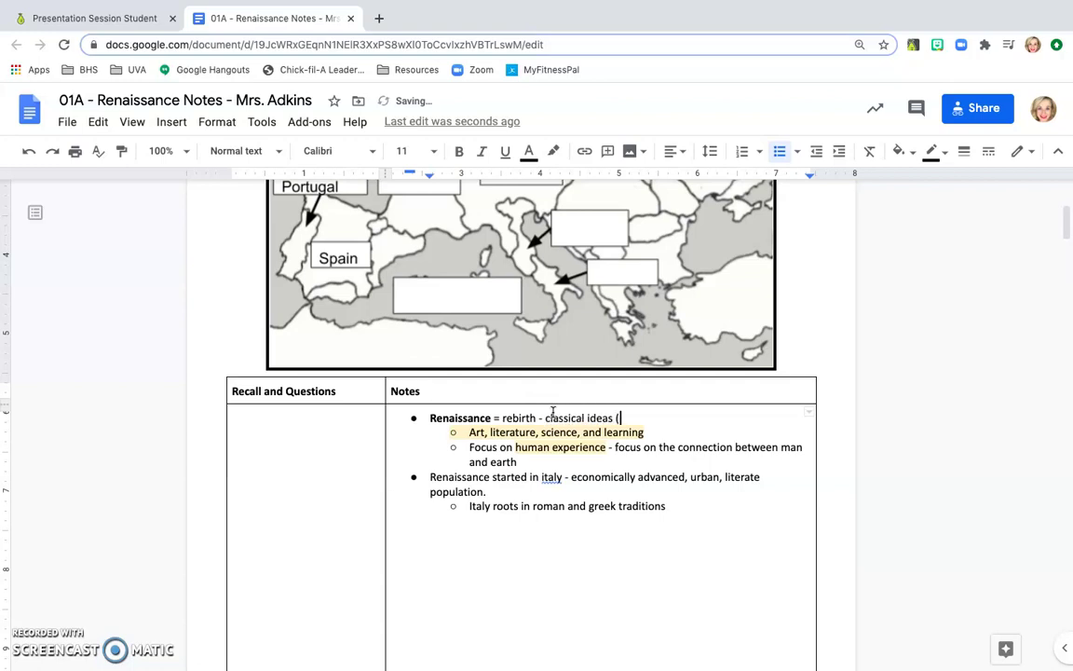
pyautogui.write('greek/roman')
pyautogui.click(671, 509)
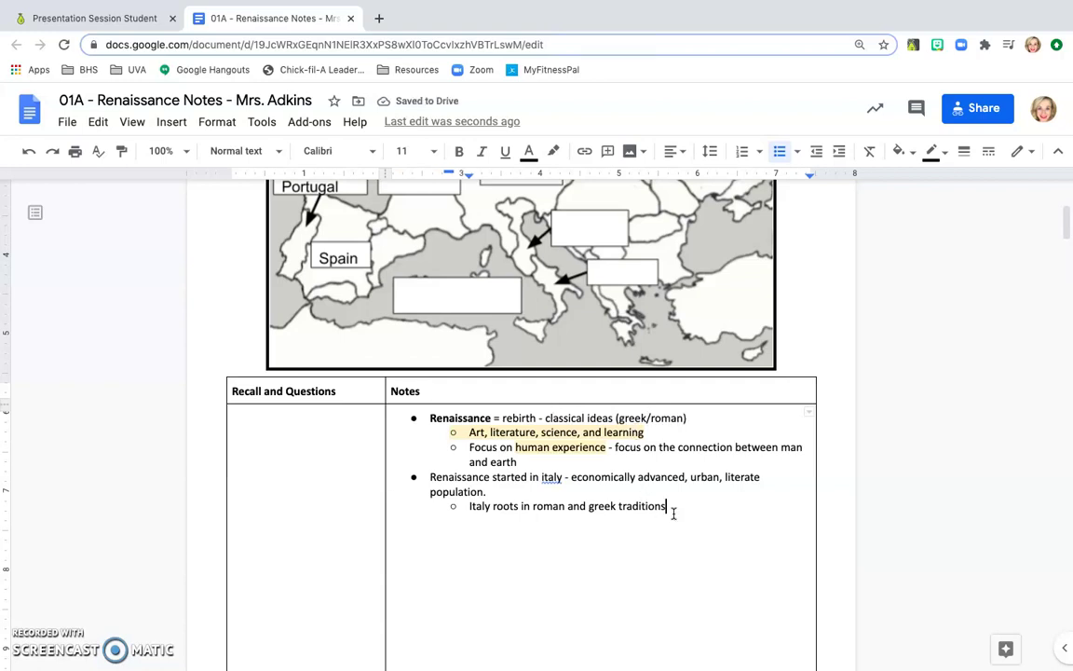
pyautogui.click(547, 477)
pyautogui.click(560, 454)
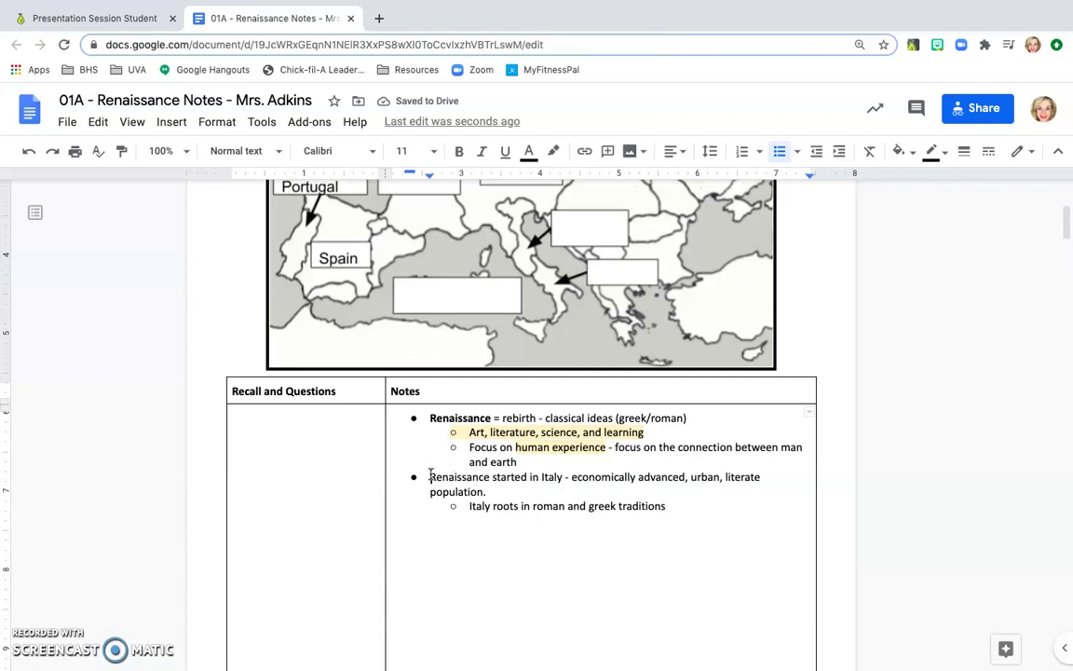
# Highlight 'Renaissance started in Italy' in yellow.
pyautogui.moveTo(430, 477); pyautogui.dragTo(563, 477)
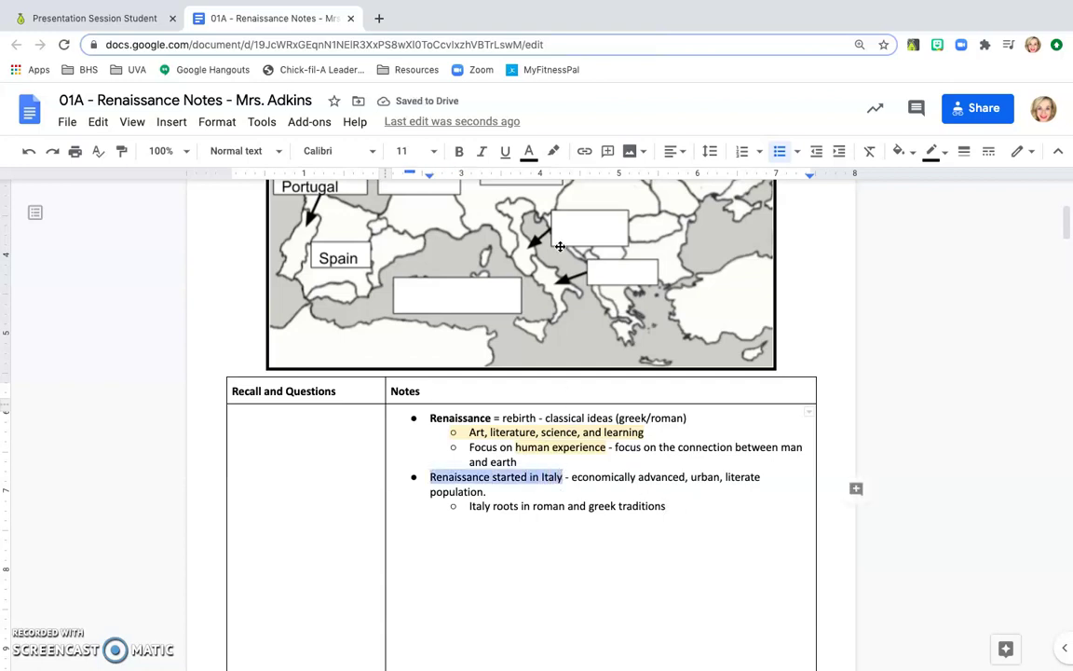
pyautogui.click(553, 151)
pyautogui.click(554, 230)
pyautogui.click(578, 477)
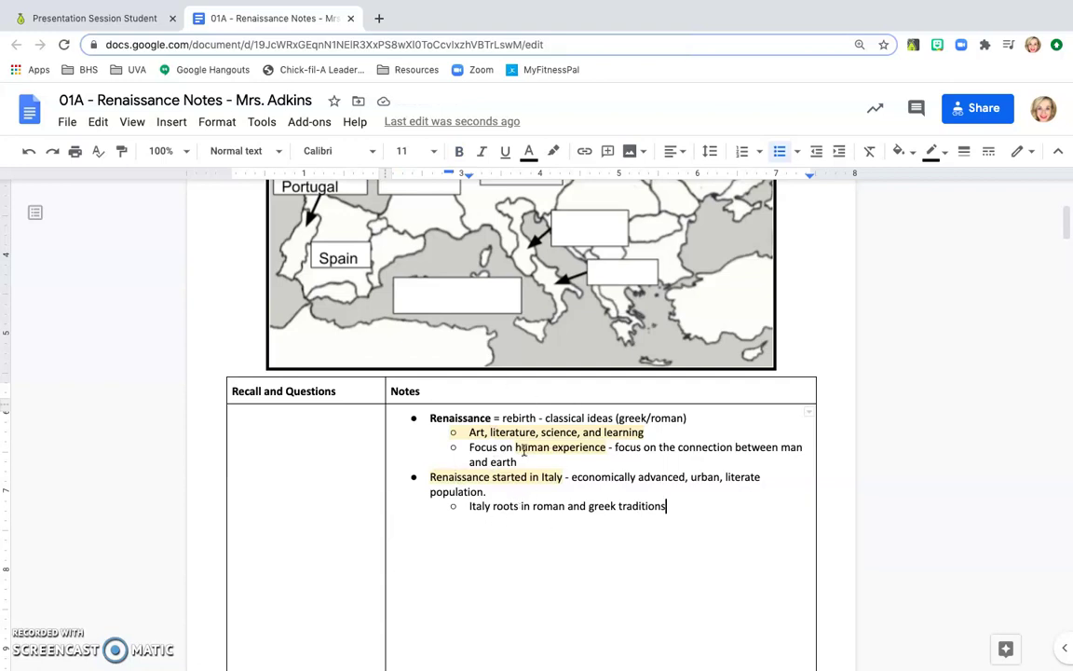
pyautogui.click(327, 426)
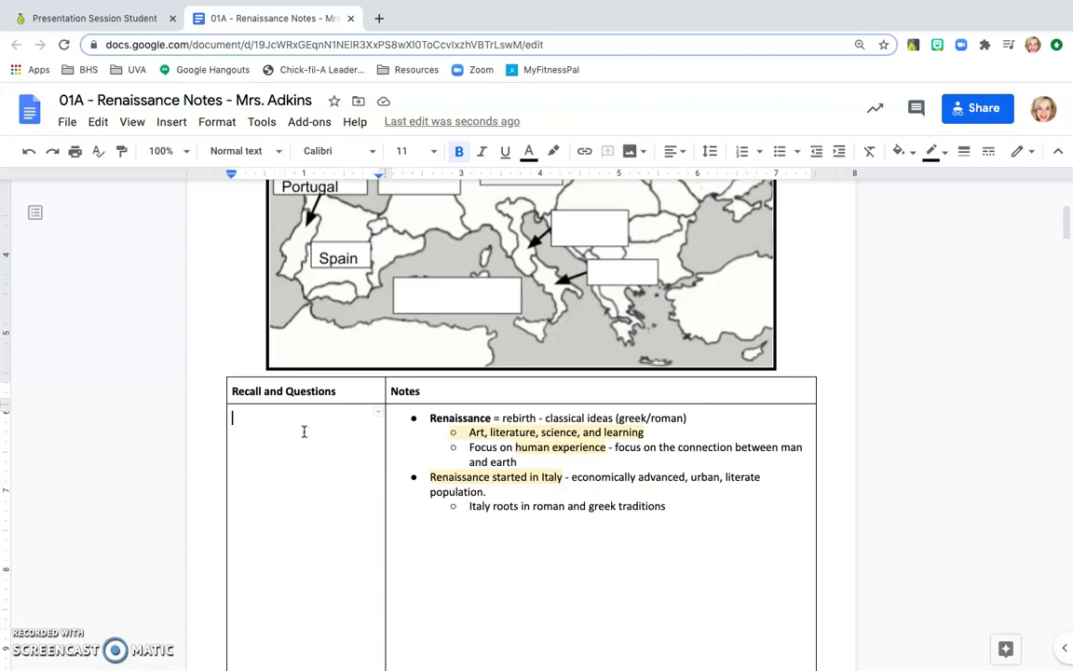
# Enter the unbolded cue word 'Renaissance' and begin the question 'Why did the Renaissance start in Italy' below it.
pyautogui.write('Renaissance')
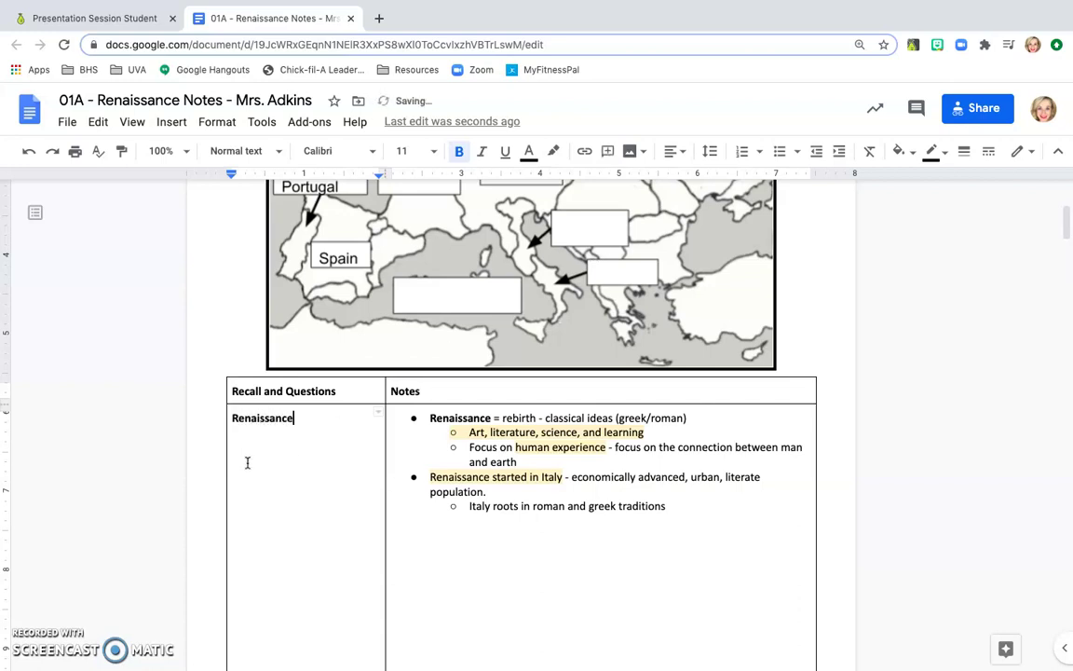
pyautogui.doubleClick(290, 421)
pyautogui.hotkey('ctrl', 'b')
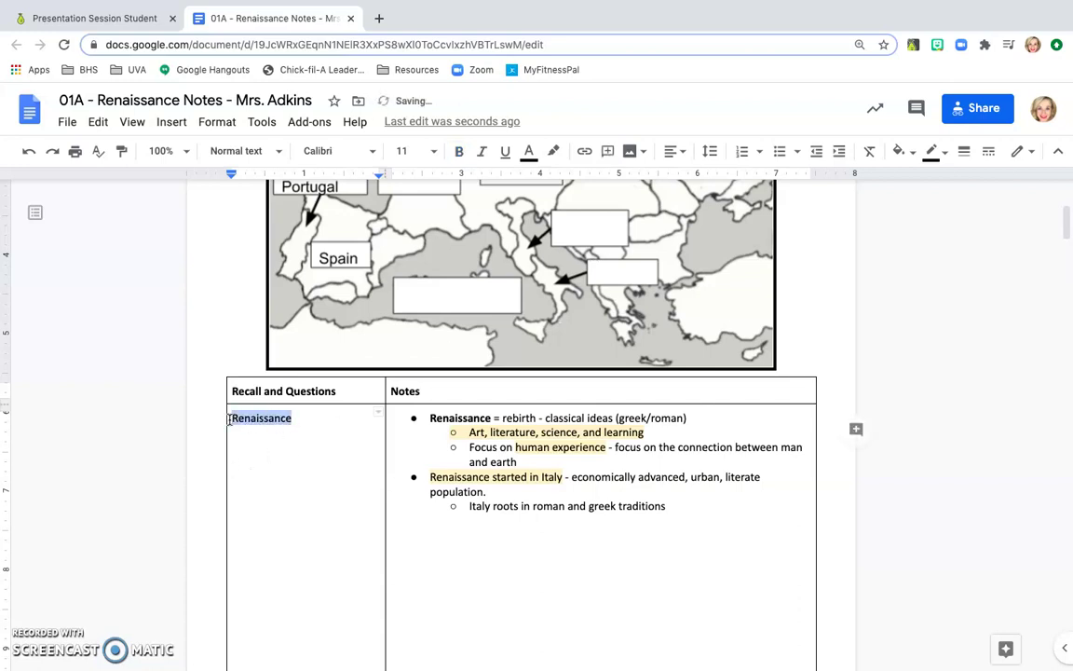
pyautogui.click(295, 419)
pyautogui.press('Return')
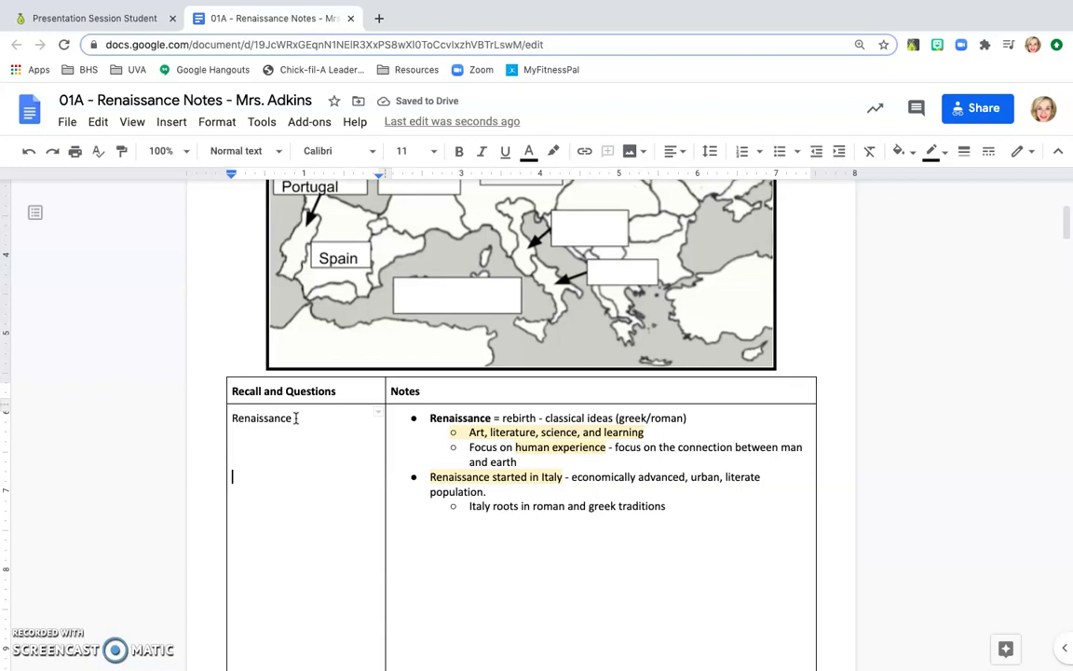
pyautogui.write('Why di')
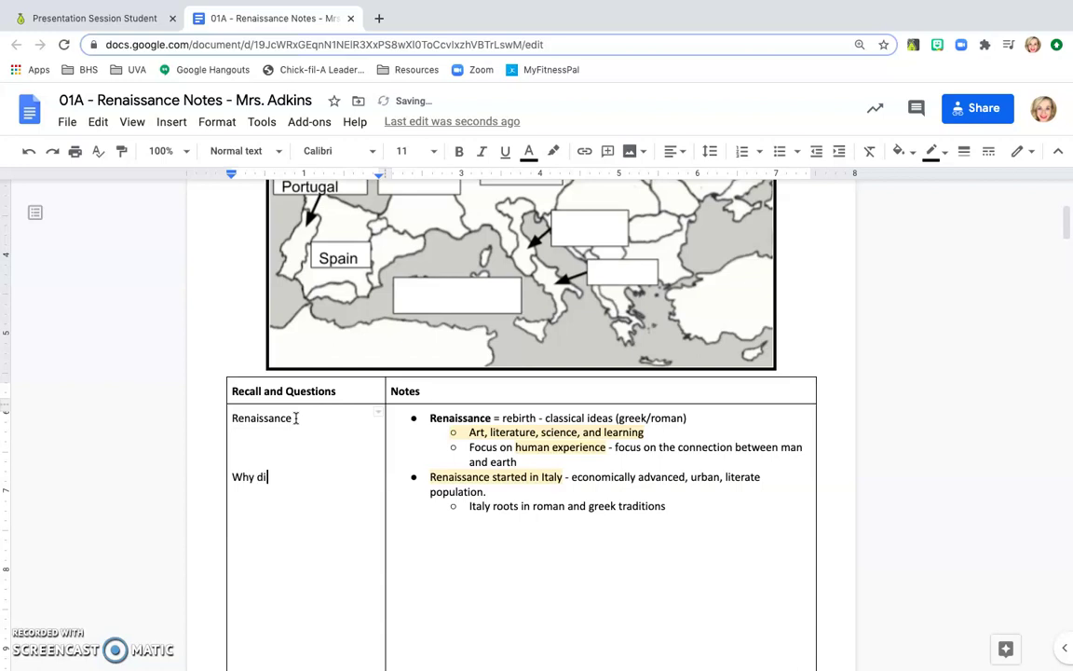
pyautogui.write('d the Renaissance s')
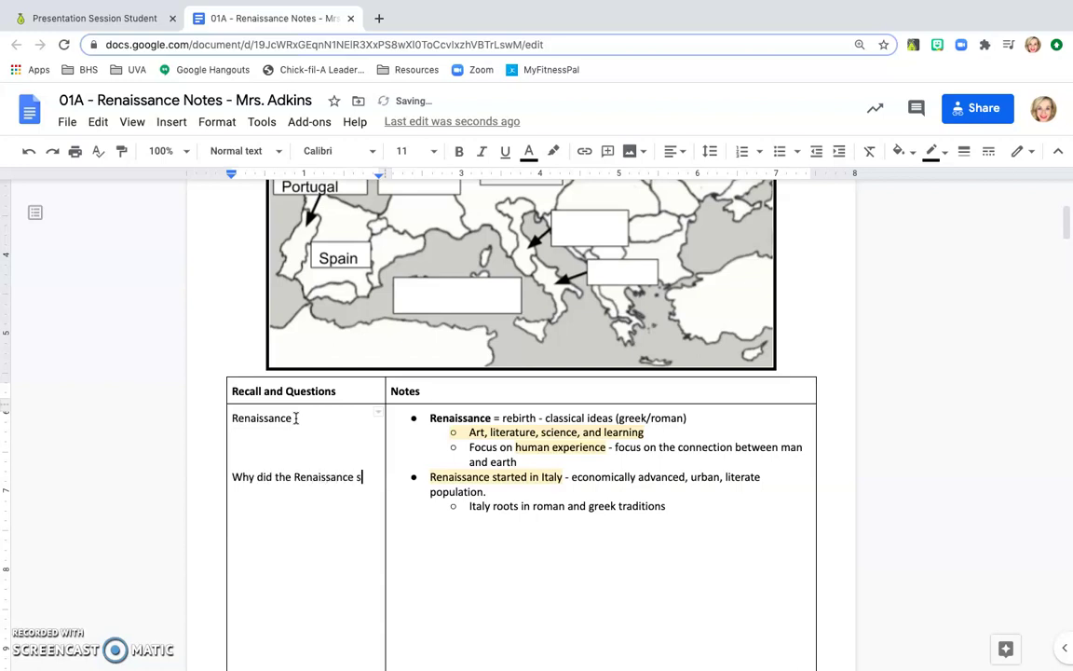
pyautogui.write('atrtart in Italy?')
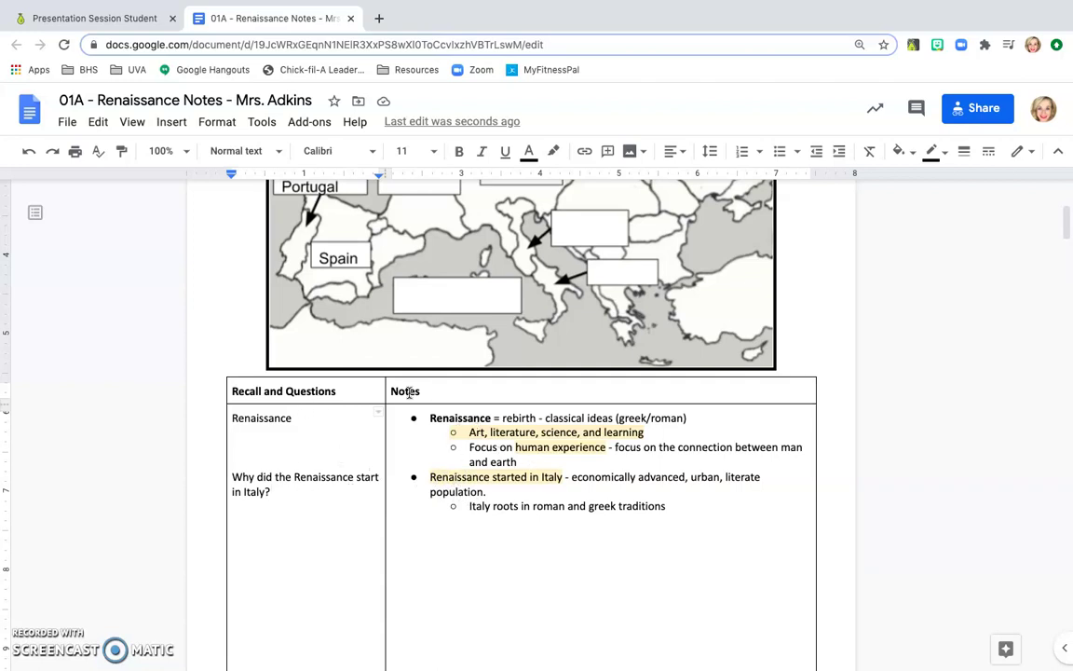
pyautogui.moveTo(390, 388); pyautogui.dragTo(637, 501)
pyautogui.scroll(20, 636, 502)
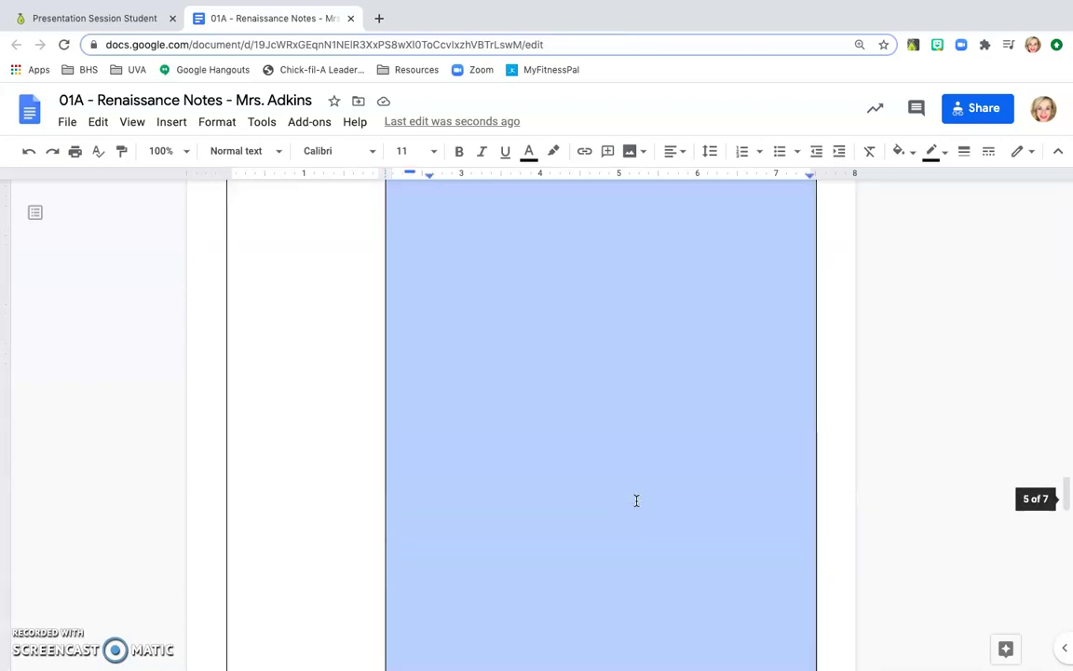
pyautogui.scroll(-3, 589, 447)
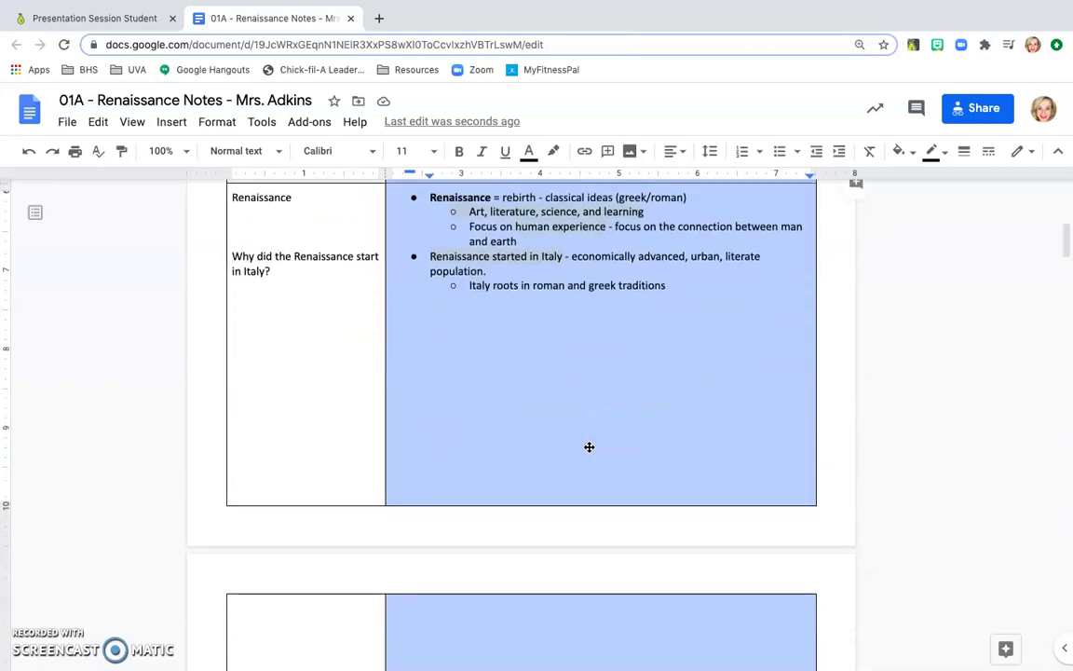
pyautogui.scroll(1, 587, 445)
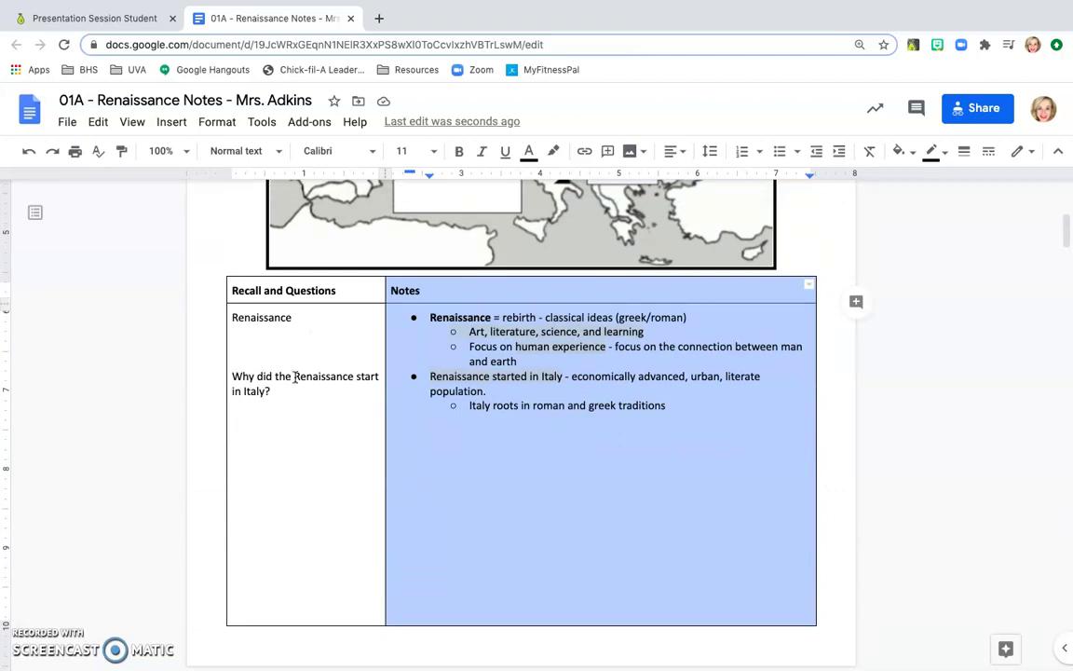
pyautogui.click(295, 318)
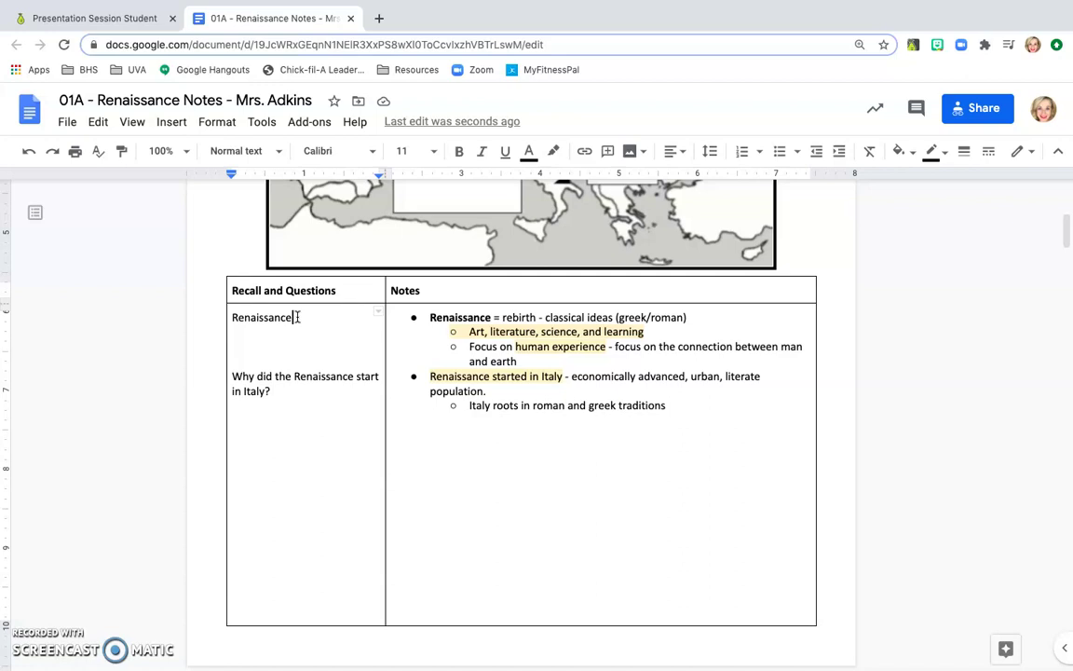
# In the Summary cell, type 'The Renaissance was a rebirth of interest in classical learning from the Greeks and Romans'.
pyautogui.scroll(-10, 407, 396)
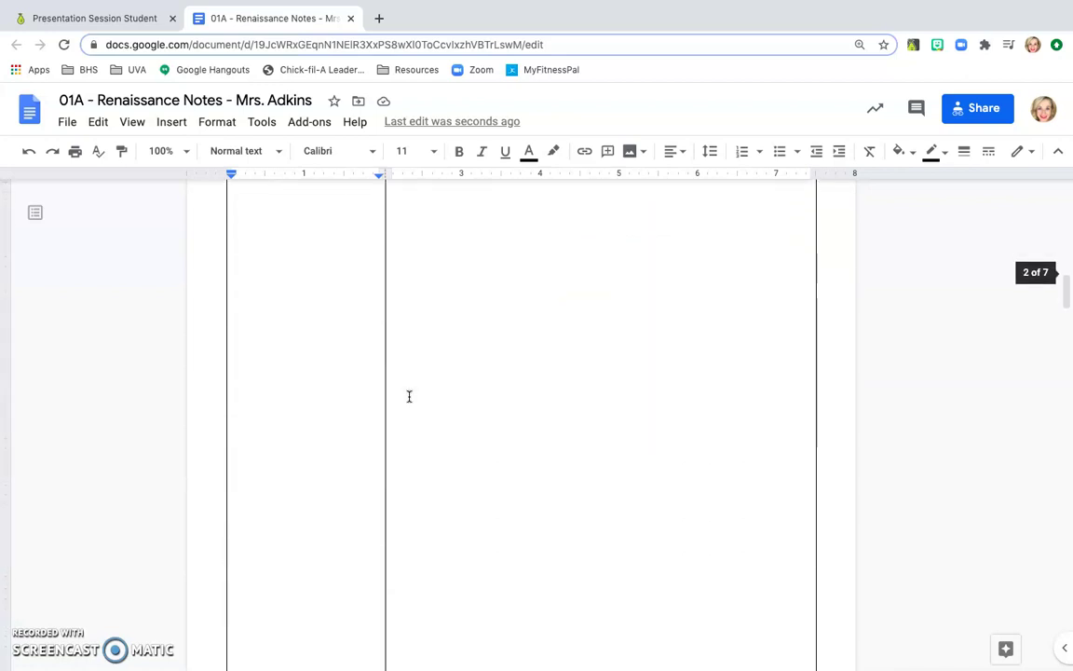
pyautogui.scroll(-20, 408, 396)
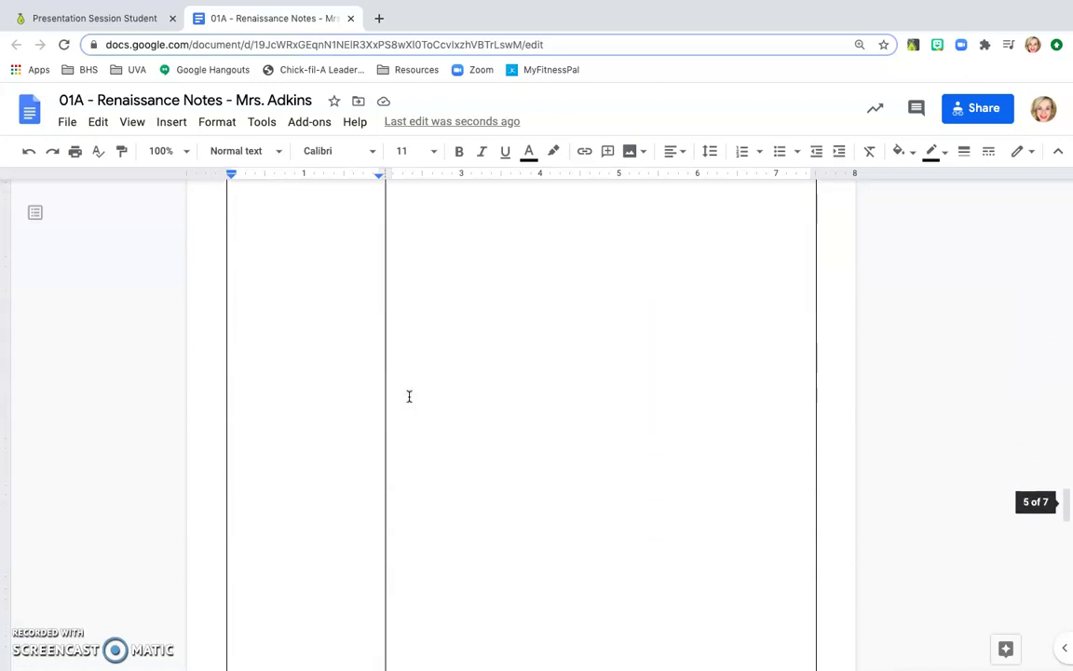
pyautogui.scroll(-10, 408, 397)
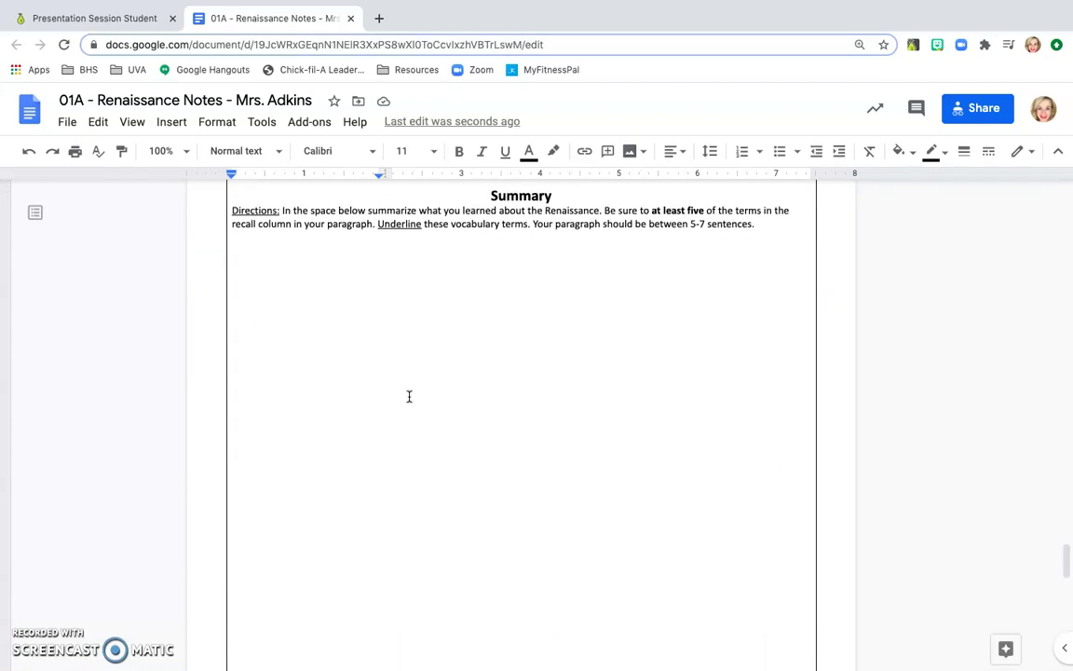
pyautogui.click(309, 273)
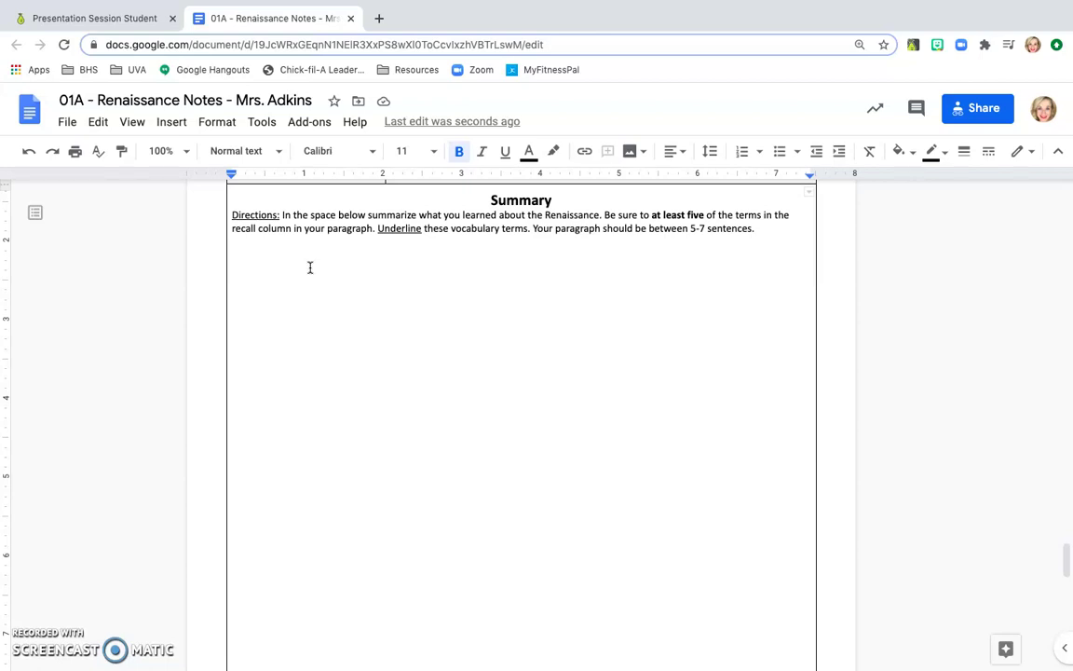
pyautogui.write('The Reniss')
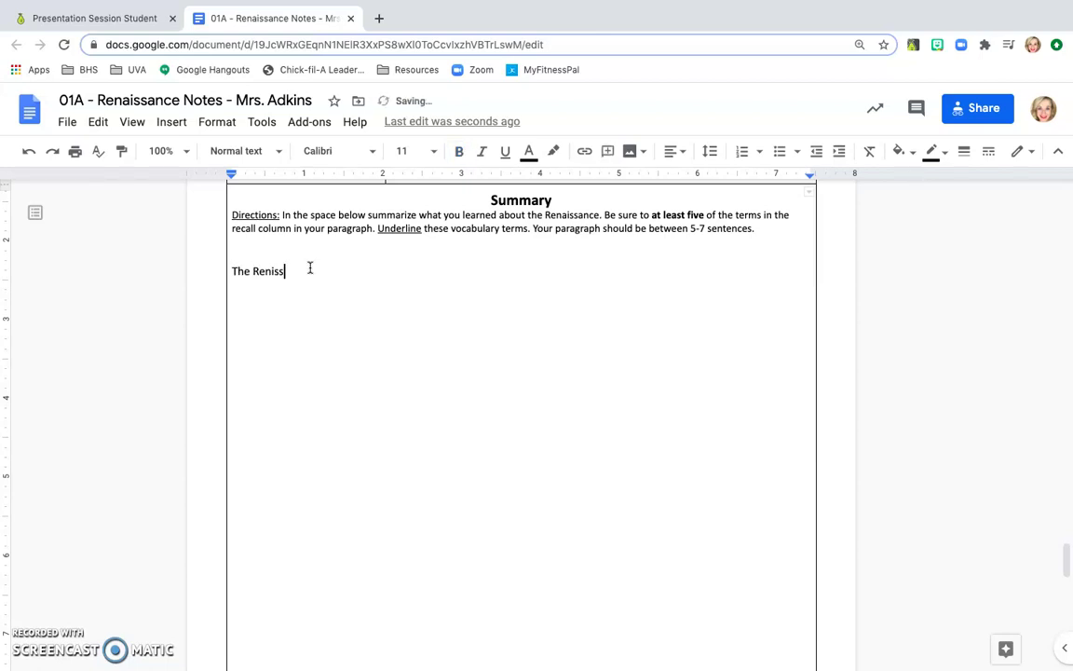
pyautogui.press('BackSpace')
pyautogui.press('BackSpace')
pyautogui.press('BackSpace')
pyautogui.write('aissance s')
pyautogui.write('tarted')
pyautogui.press('BackSpace')
pyautogui.press('BackSpace')
pyautogui.press('BackSpace')
pyautogui.press('BackSpace')
pyautogui.press('BackSpace')
pyautogui.press('BackSpace')
pyautogui.press('BackSpace')
pyautogui.write('was a rebirth of interest in ')
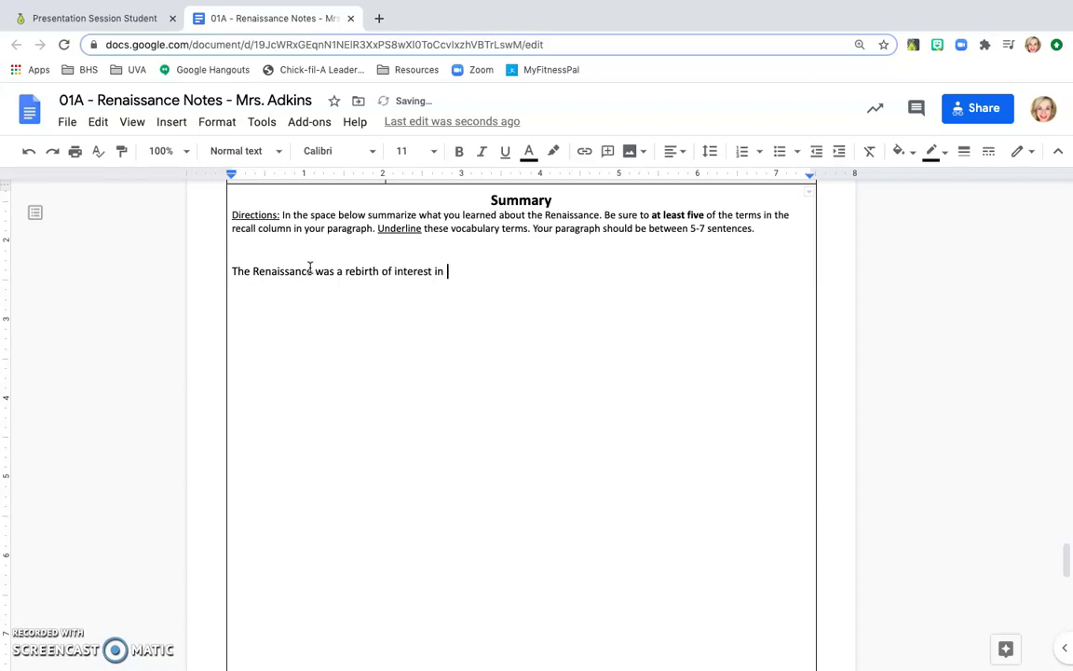
pyautogui.write('classical learning f')
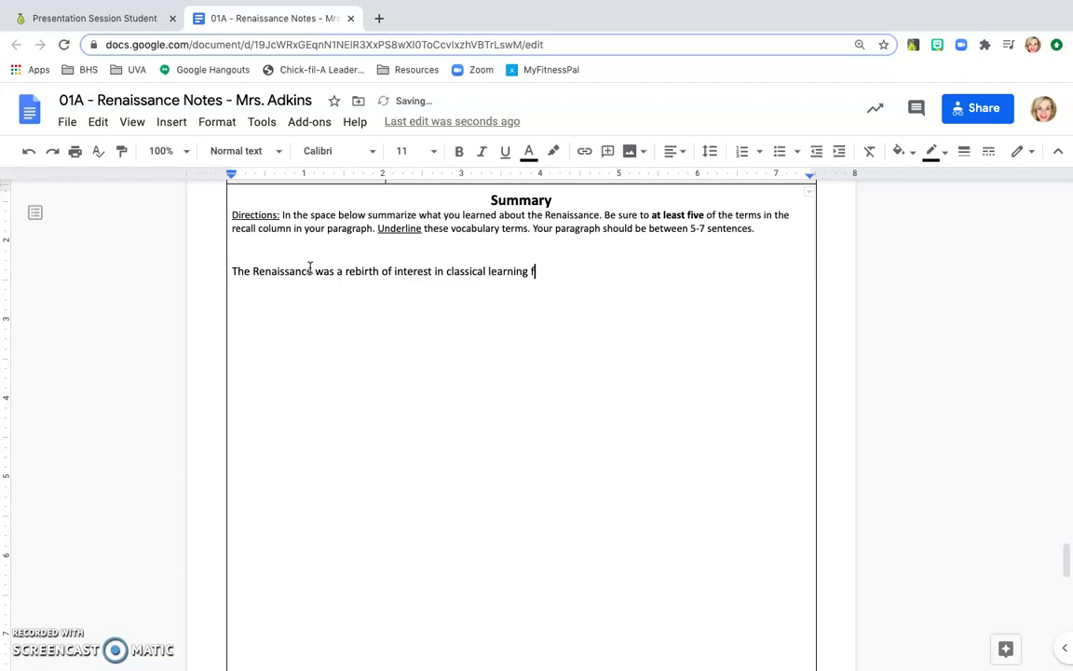
pyautogui.write('rom the Greeks and Ro')
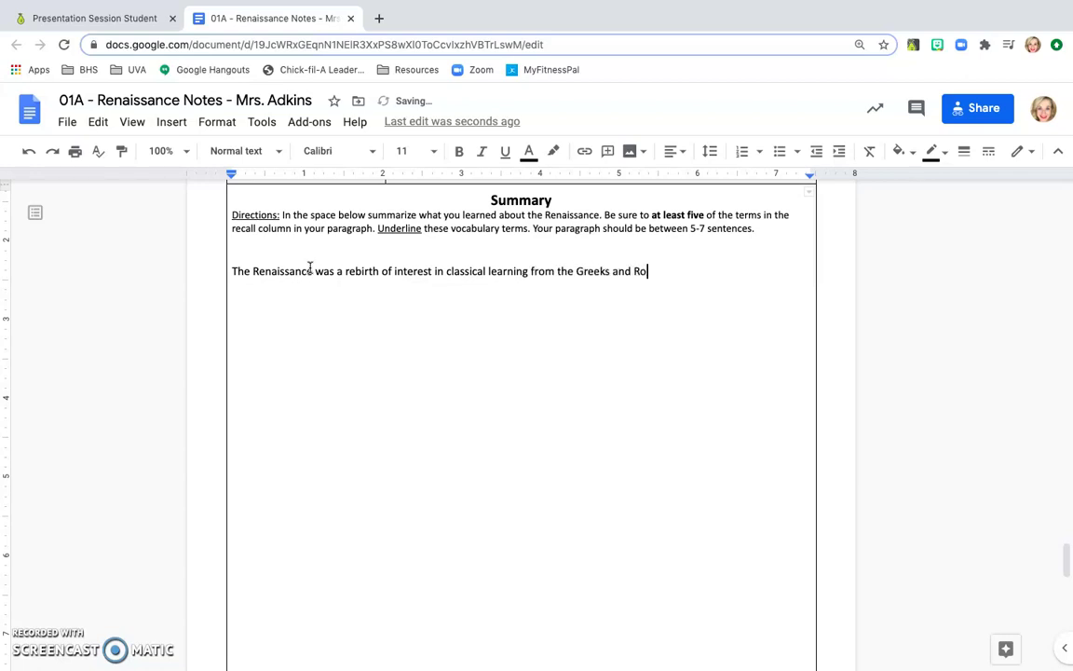
pyautogui.write('mans specifically ')
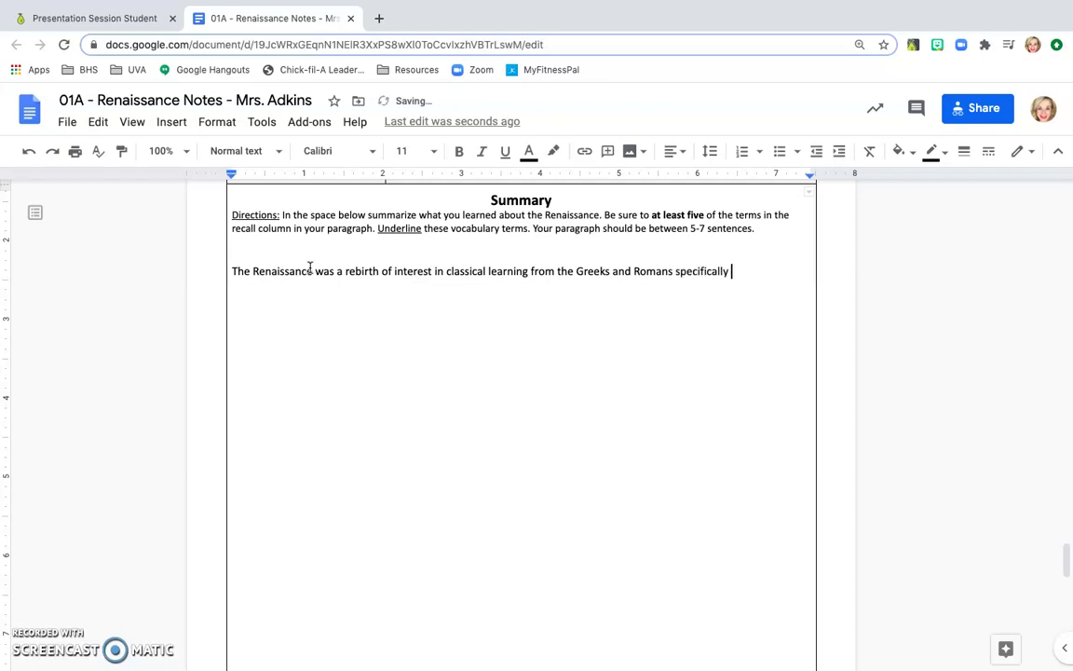
pyautogui.write('art, literature, etc. ')
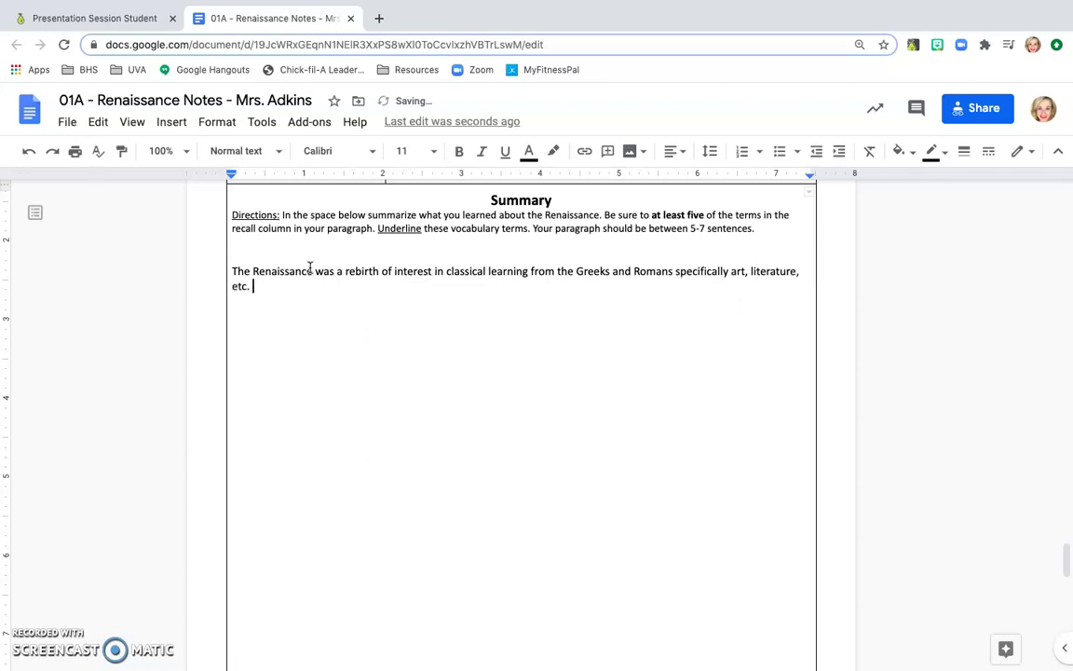
pyautogui.write('The Renaissance started in')
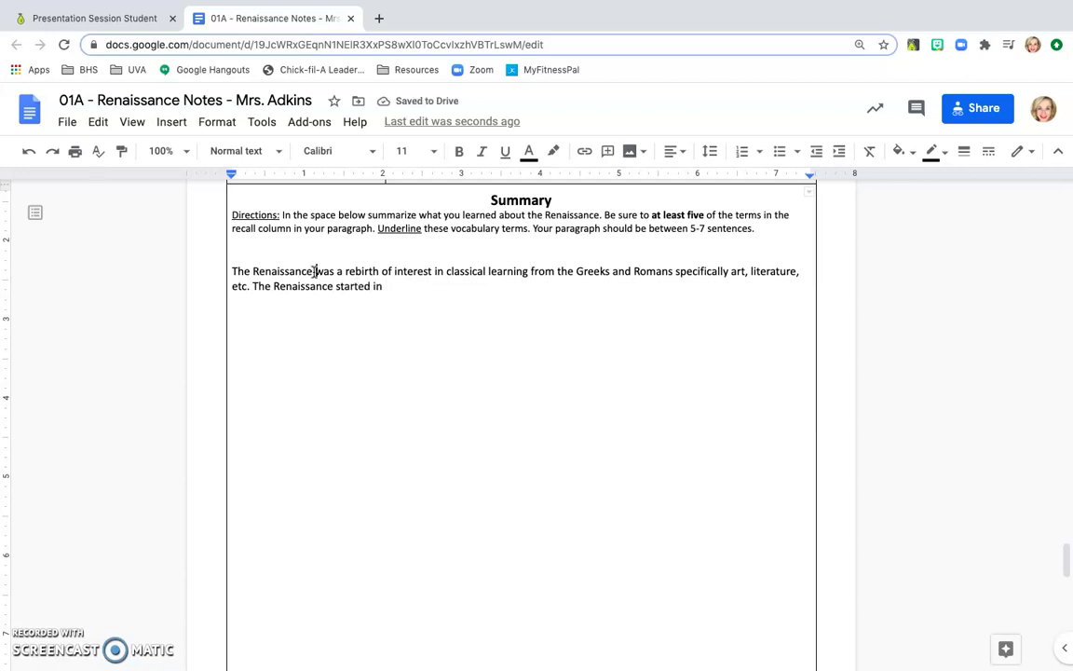
# Delete the unfinished second line and insert ', which started in Italy,' after 'Renaissance'.
pyautogui.press('Return')
pyautogui.moveTo(402, 298); pyautogui.dragTo(252, 287)
pyautogui.press('BackSpace')
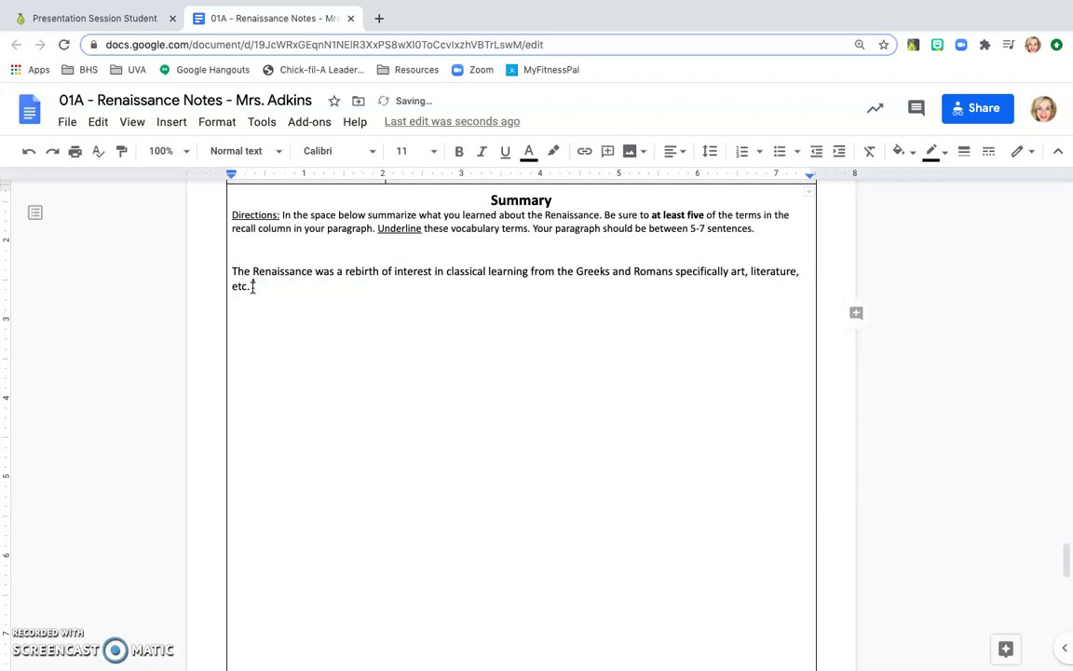
pyautogui.click(312, 271)
pyautogui.write(', which starte')
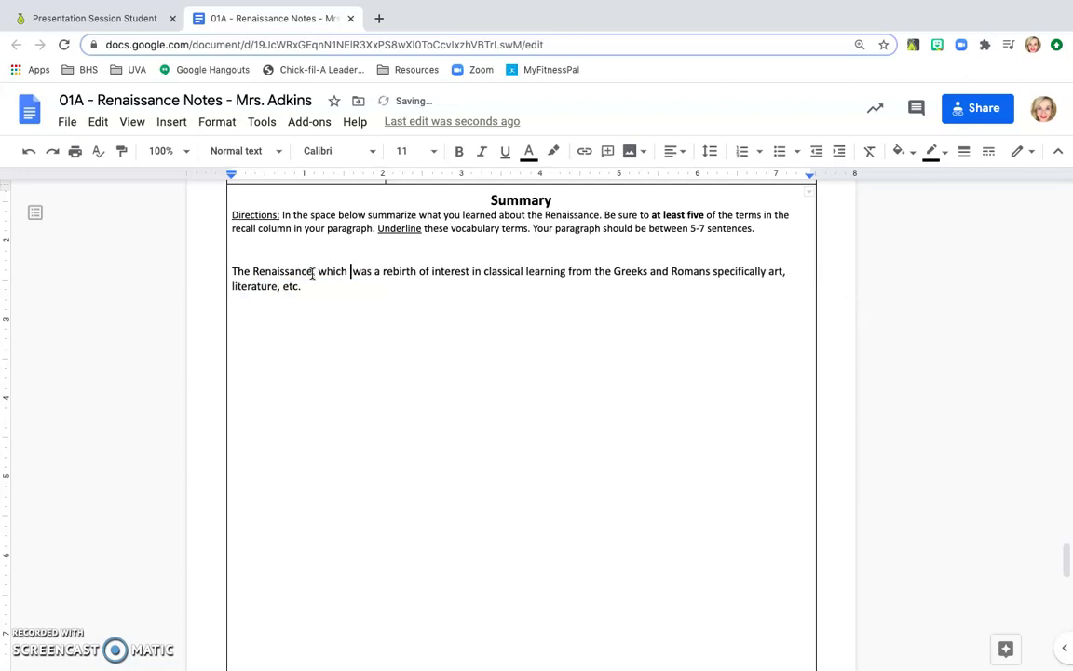
pyautogui.write('d in Italy')
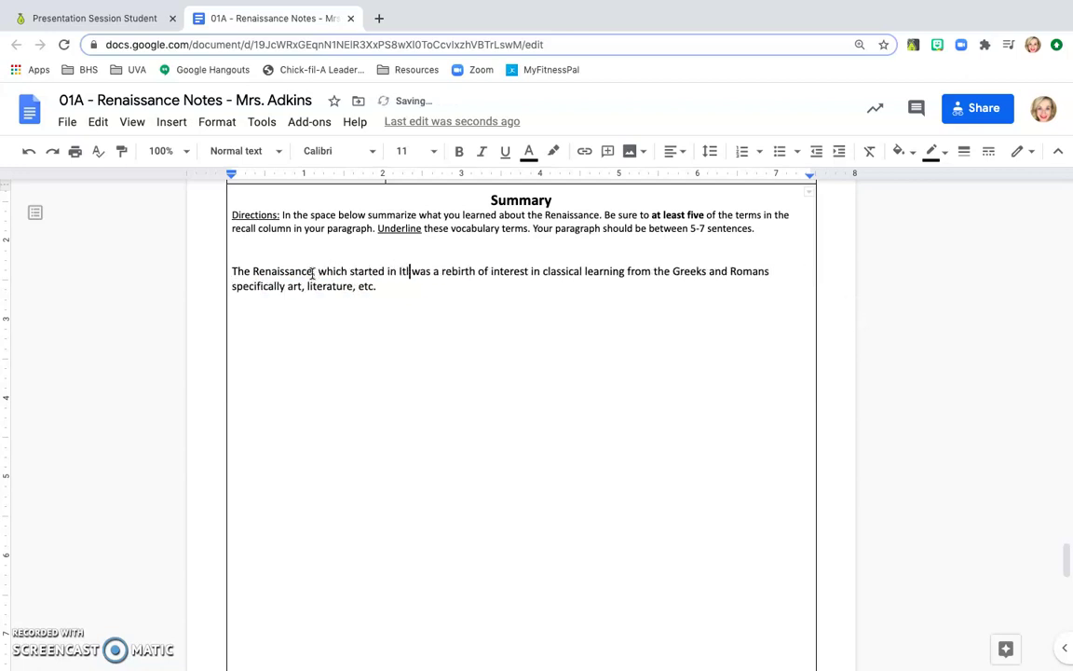
pyautogui.write(',')
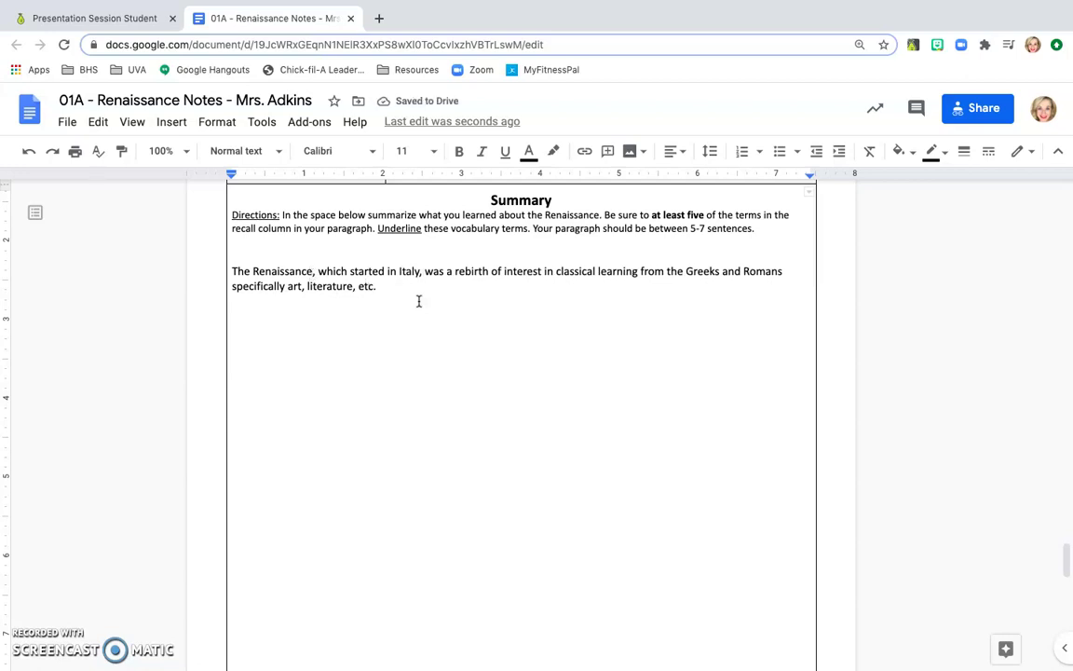
pyautogui.click(432, 304)
pyautogui.click(400, 286)
pyautogui.scroll(20, 529, 298)
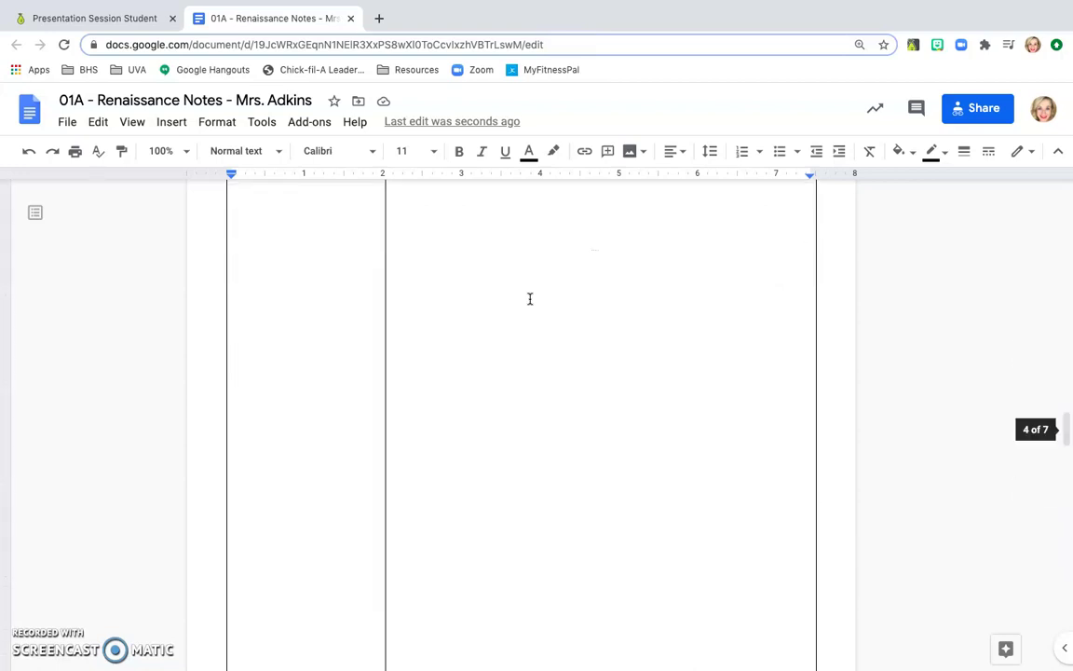
pyautogui.scroll(-5, 529, 298)
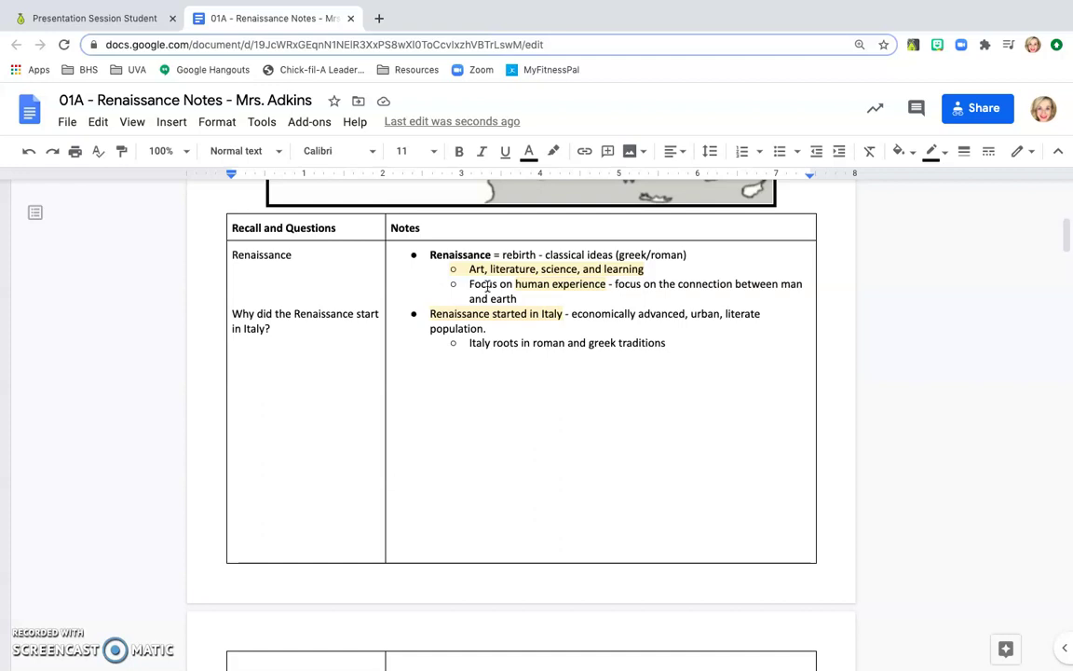
pyautogui.scroll(2, 486, 287)
pyautogui.scroll(-3, 486, 287)
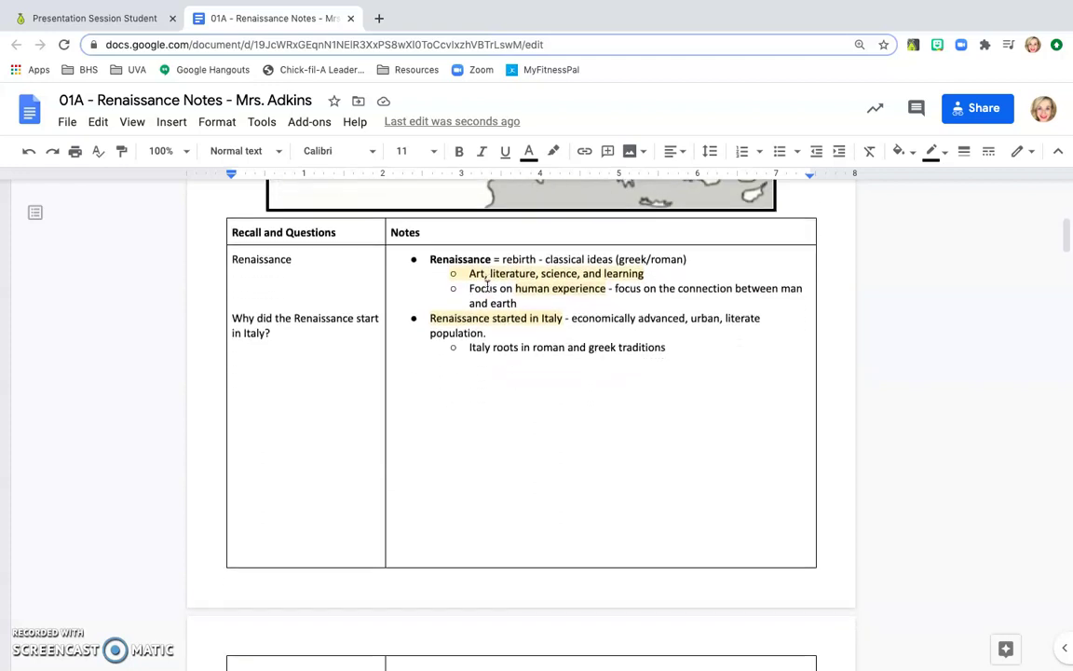